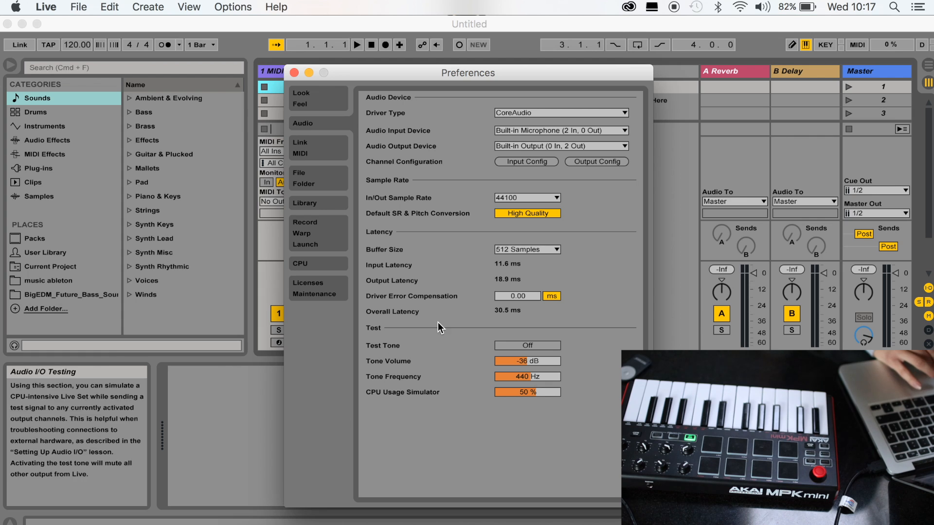
- Set the audio input device to Built-in Microphone and the audio output device to Built-in Output
{"action": "left_click", "coordinate": [514, 130]}
{"action": "left_click", "coordinate": [526, 153]}
{"action": "left_click", "coordinate": [524, 146]}
{"action": "left_click", "coordinate": [530, 168]}
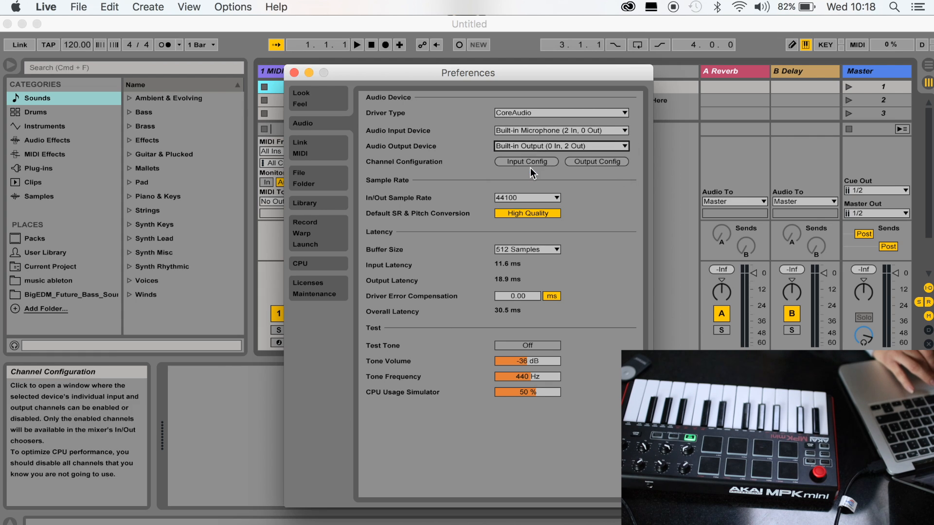
{"action": "left_click", "coordinate": [526, 133]}
{"action": "left_click", "coordinate": [519, 143]}
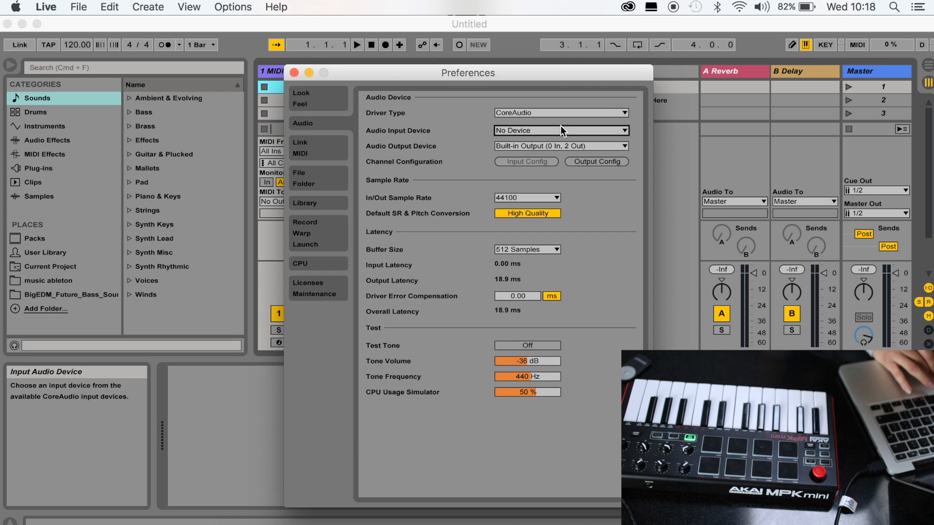
{"action": "left_click", "coordinate": [561, 131]}
{"action": "left_click", "coordinate": [554, 151]}
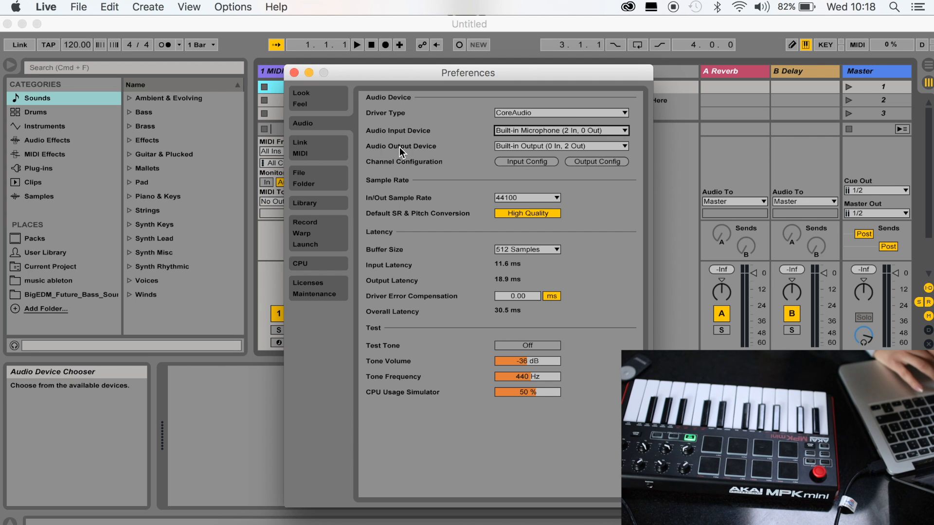
- Configure MIDI control surface 1 as MPK mini with MPKmini2 as both input and output, and close the preferences
{"action": "left_click", "coordinate": [325, 151]}
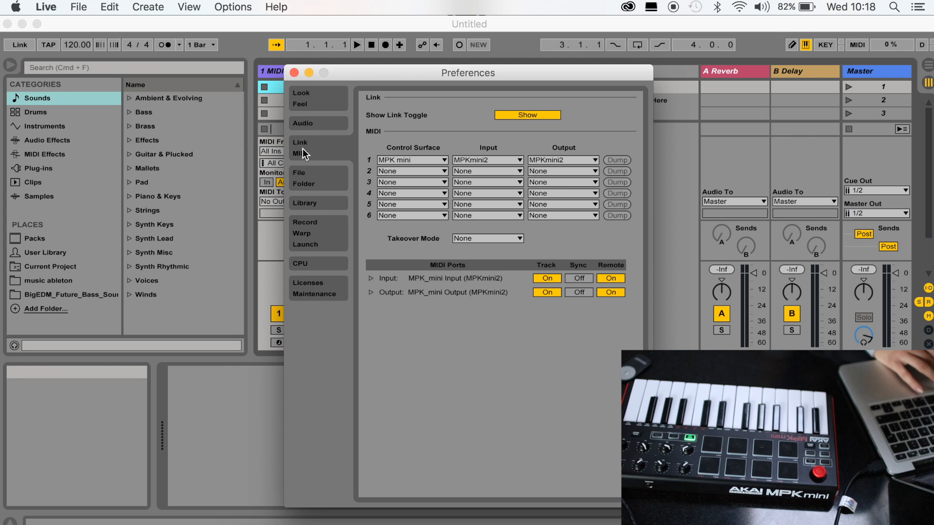
{"action": "left_click", "coordinate": [423, 161]}
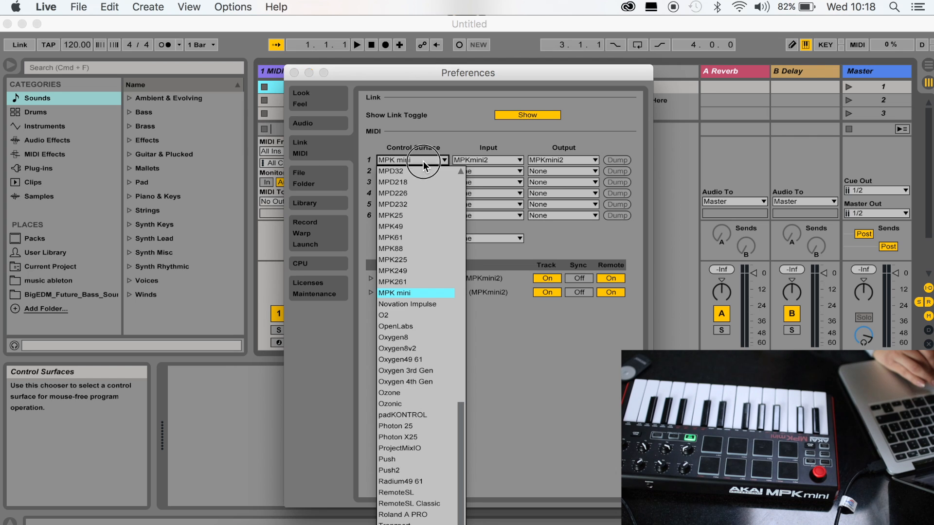
{"action": "left_click", "coordinate": [407, 293]}
{"action": "left_click", "coordinate": [486, 160]}
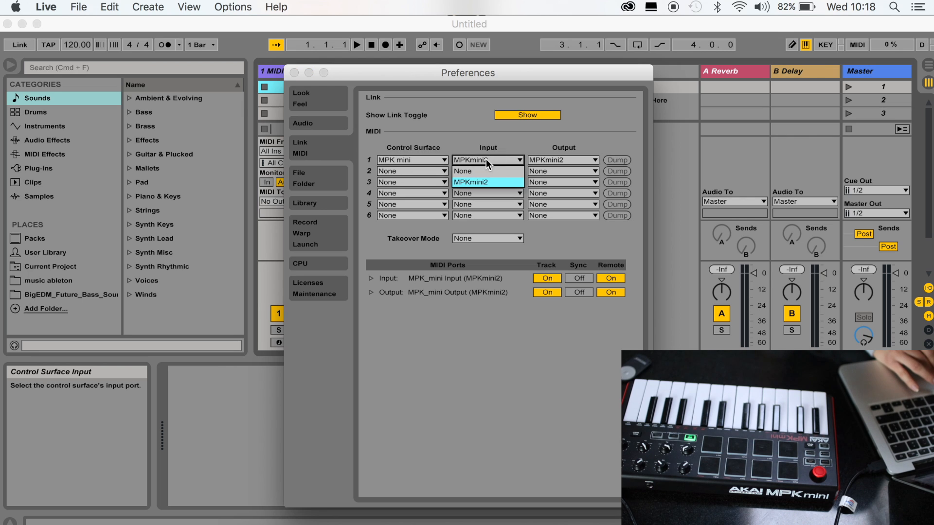
{"action": "left_click", "coordinate": [490, 186]}
{"action": "left_click", "coordinate": [561, 160]}
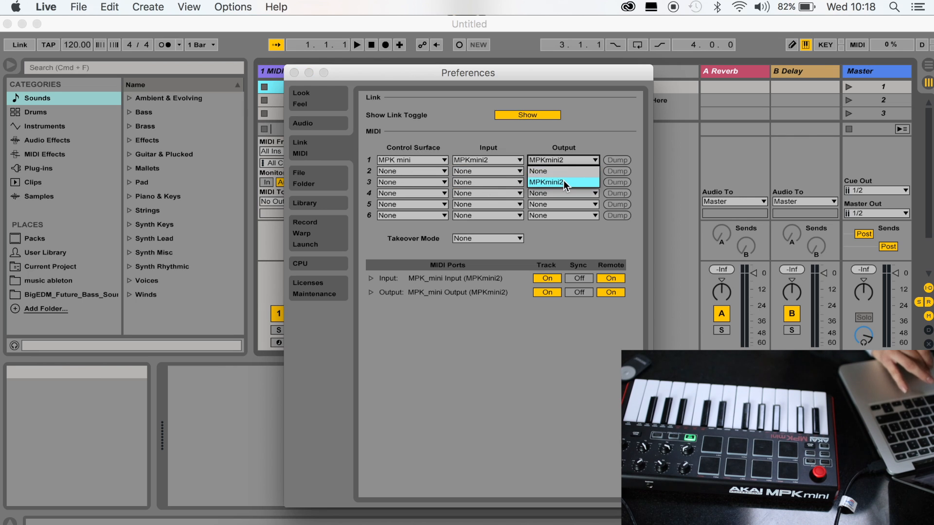
{"action": "left_click", "coordinate": [563, 181]}
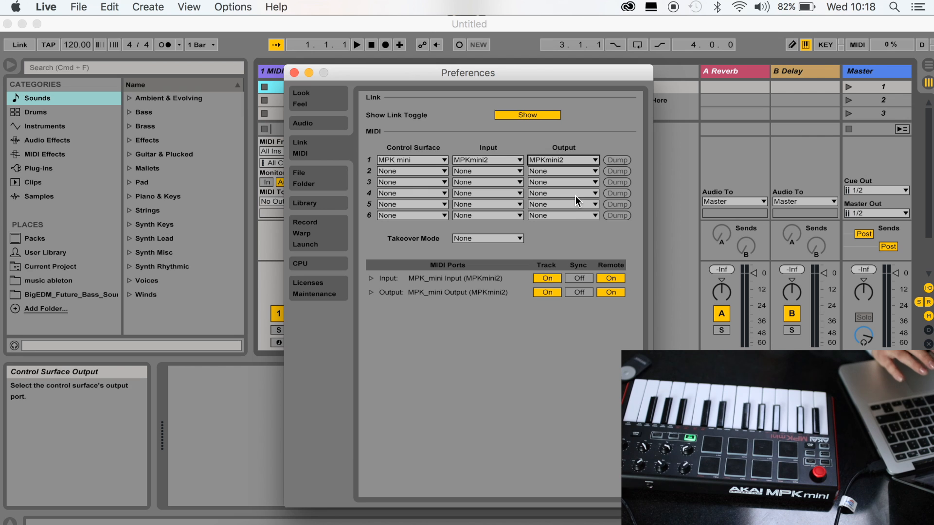
{"action": "left_click", "coordinate": [294, 72]}
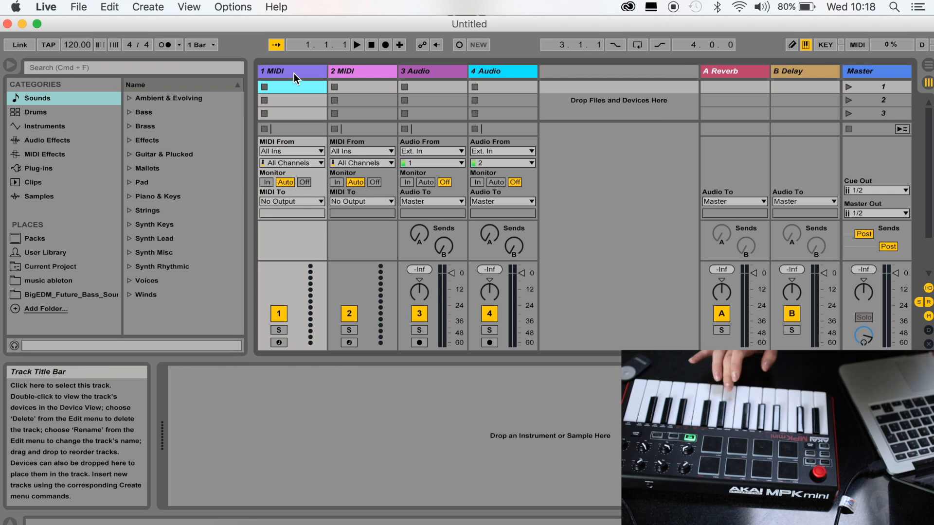
- Load the Multiply and Hybrid VST plug-ins onto the first MIDI track
{"action": "left_click", "coordinate": [52, 97]}
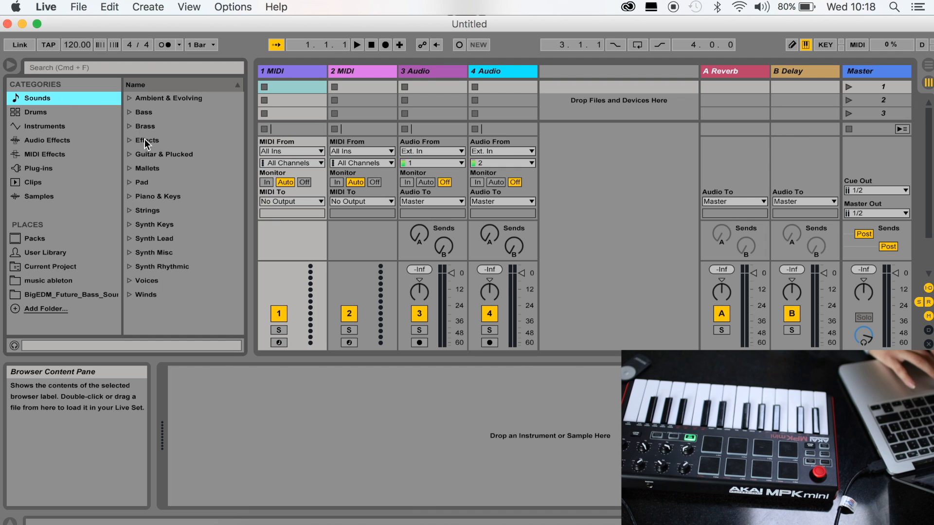
{"action": "left_click", "coordinate": [29, 173]}
{"action": "left_click", "coordinate": [144, 97]}
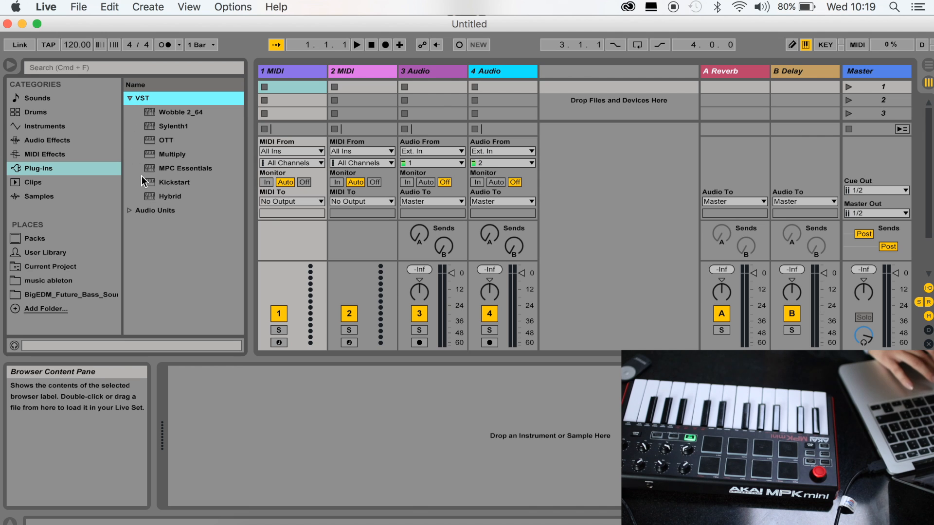
{"action": "left_click", "coordinate": [165, 198]}
{"action": "left_click", "coordinate": [179, 112]}
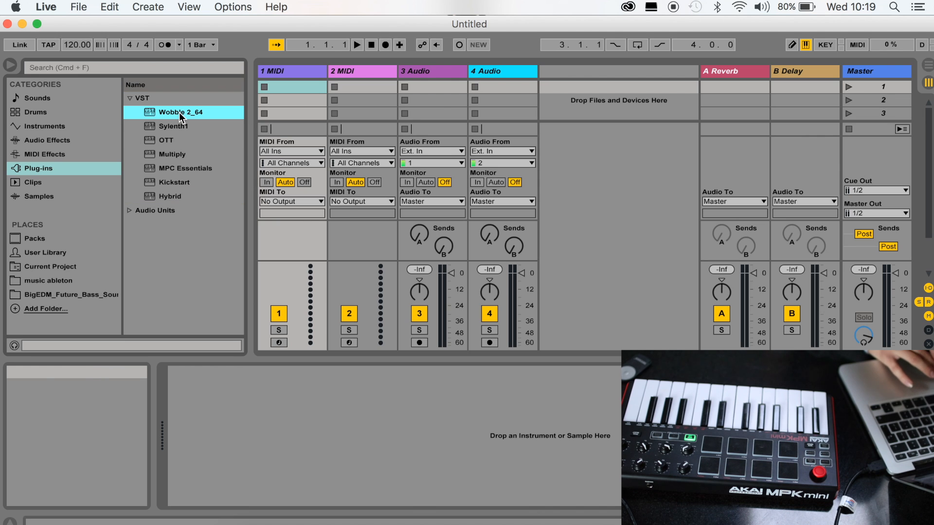
{"action": "double_click", "coordinate": [179, 112]}
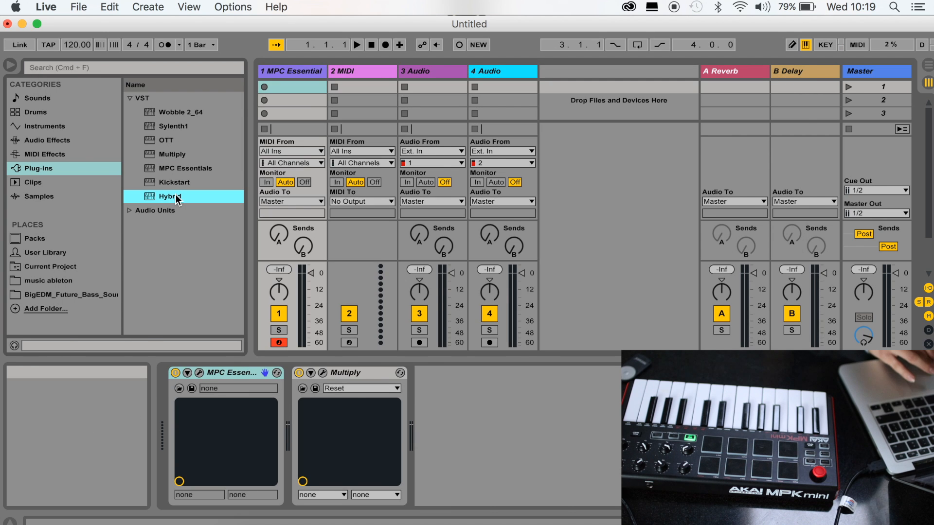
{"action": "double_click", "coordinate": [176, 194]}
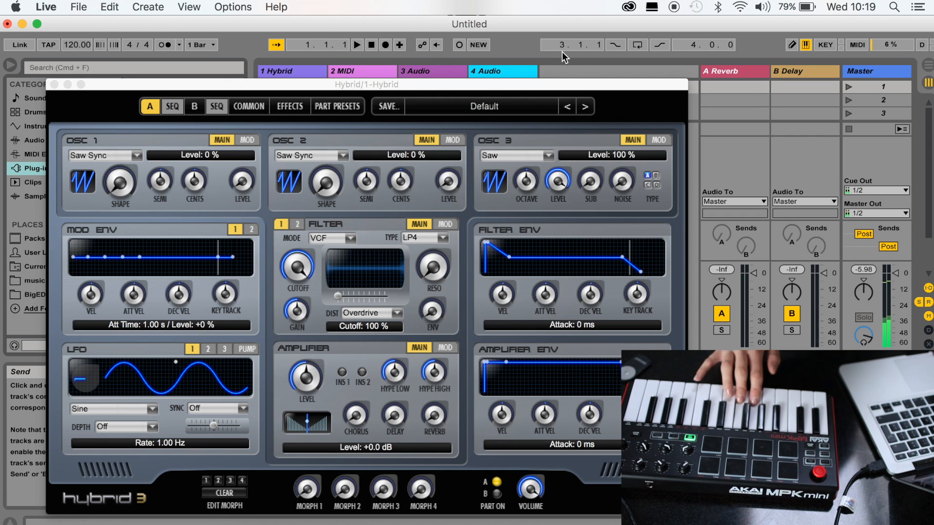
- Audition Hybrid presets such as 01 Trance-ition Pad and 02 Chuffing, and return to the Default preset
{"action": "left_click", "coordinate": [524, 106]}
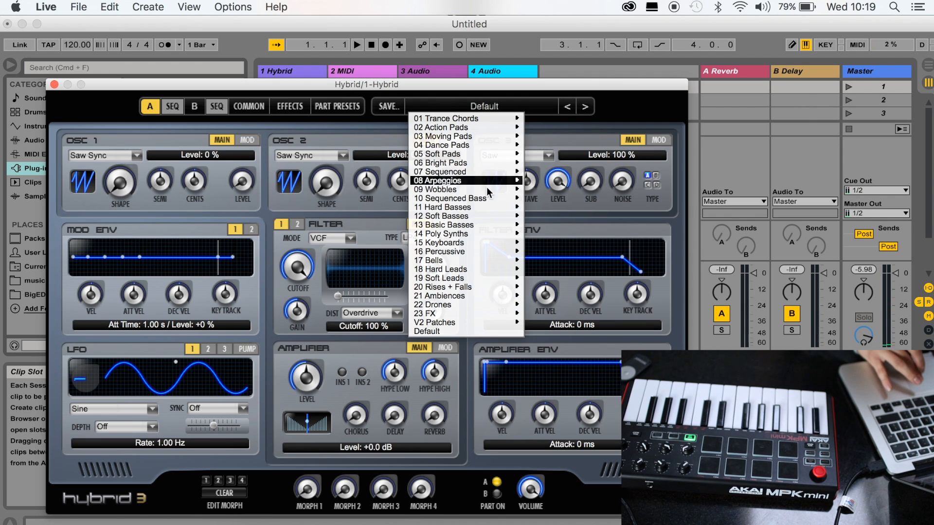
{"action": "left_click", "coordinate": [498, 98]}
{"action": "left_click", "coordinate": [585, 107]}
{"action": "left_click", "coordinate": [585, 107]}
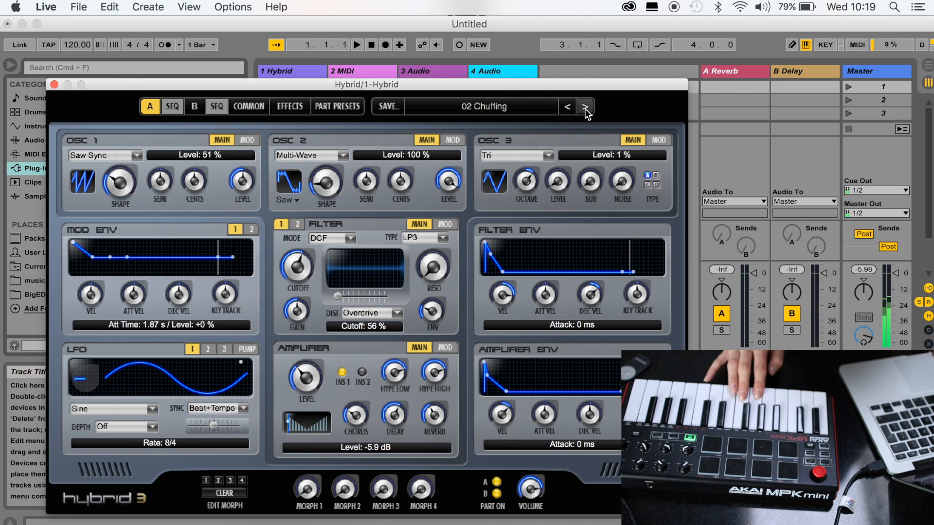
{"action": "left_click", "coordinate": [584, 107]}
{"action": "left_click", "coordinate": [566, 106]}
{"action": "left_click", "coordinate": [567, 106]}
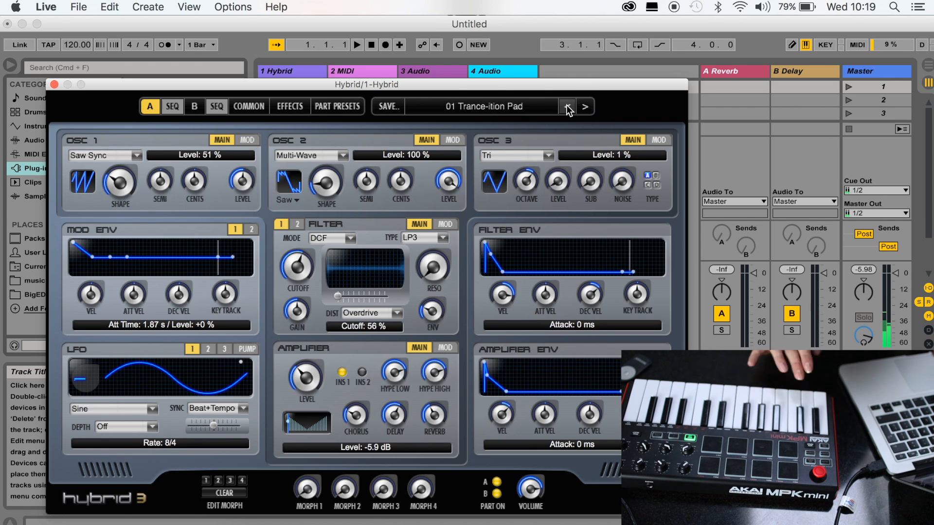
{"action": "left_click", "coordinate": [567, 106]}
{"action": "left_click", "coordinate": [585, 106]}
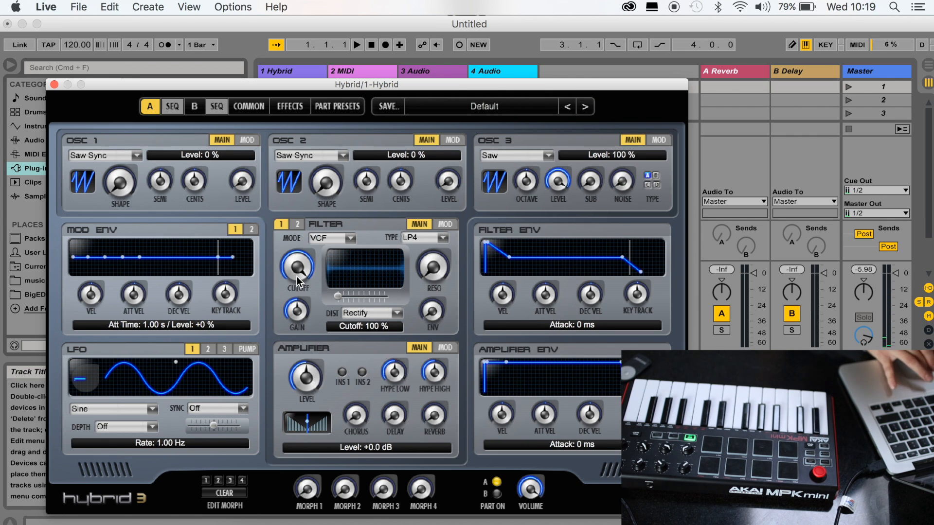
- Lower the cutoff of Hybrid's filter, set its gain to 70 %, and close the plug-in window
{"action": "left_click", "coordinate": [304, 247]}
{"action": "left_click_drag", "start_coordinate": [304, 281], "coordinate": [296, 290]}
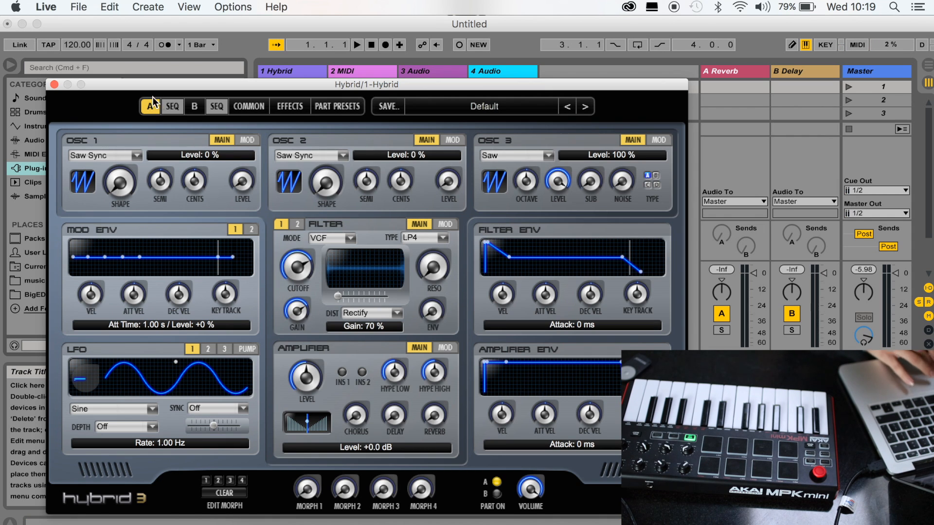
{"action": "left_click", "coordinate": [51, 84]}
- Load Grand Piano.adg from the Piano & Keys sounds onto the first track, with Glue 100 %, Reverb Amount 28 % and Volume 6.0 dB
{"action": "left_click", "coordinate": [51, 99]}
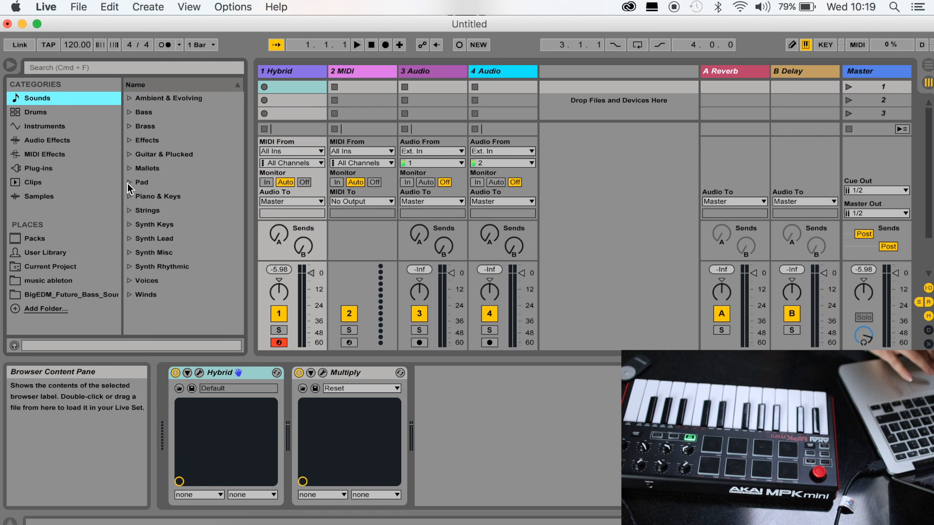
{"action": "left_click", "coordinate": [129, 197]}
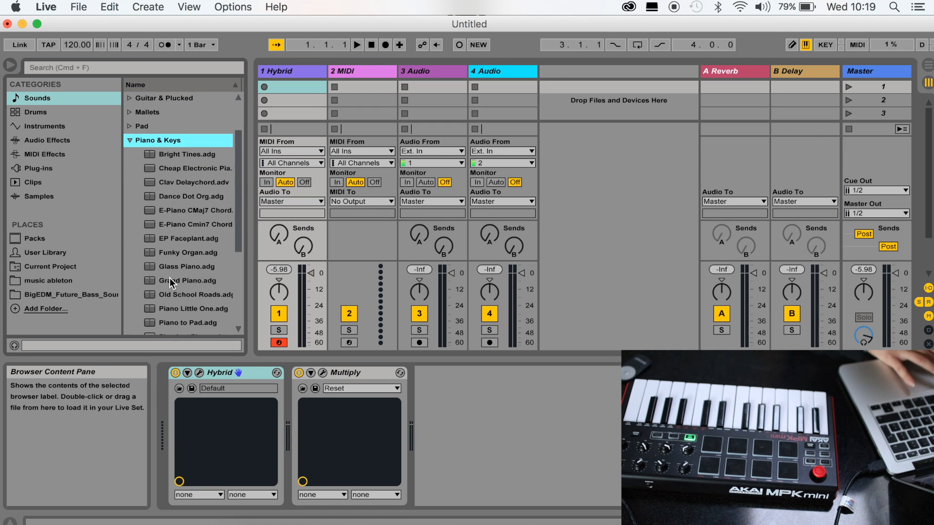
{"action": "scroll", "coordinate": [197, 279], "scroll_direction": "down", "scroll_amount": 1}
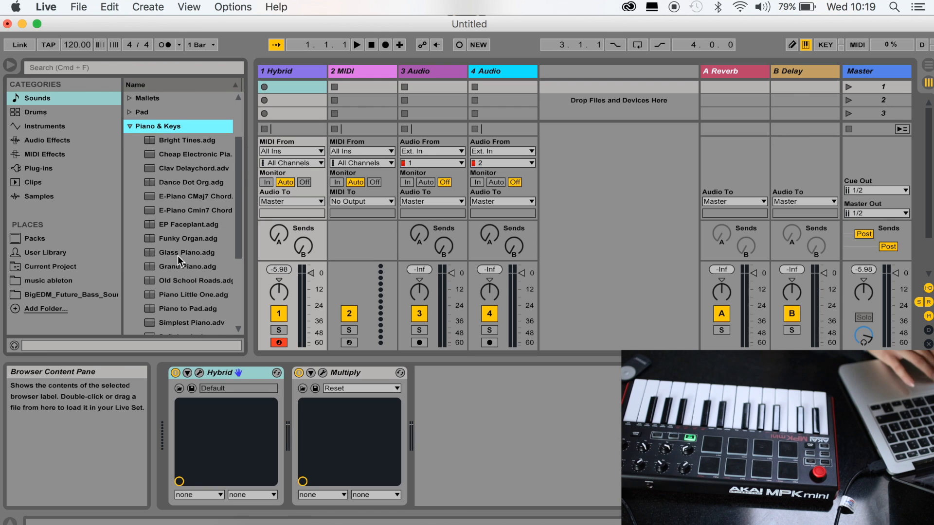
{"action": "left_click", "coordinate": [203, 267]}
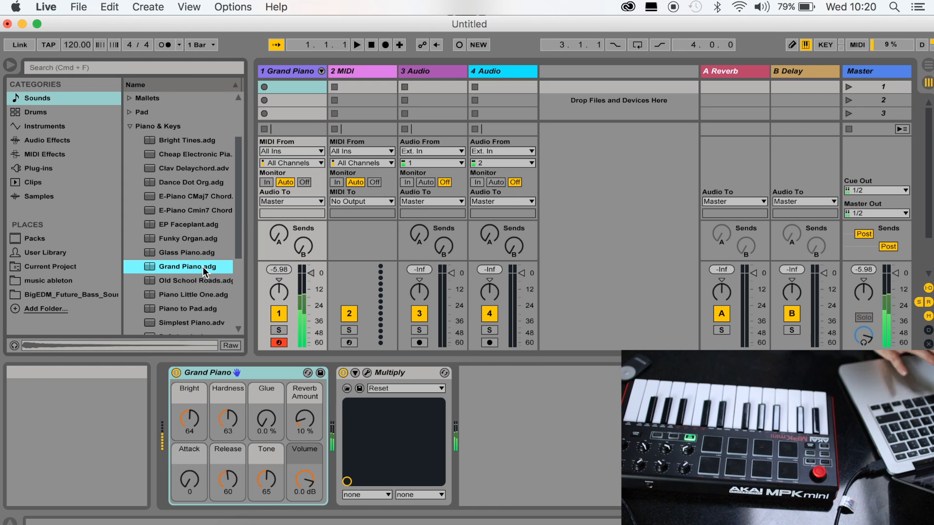
{"action": "left_click_drag", "start_coordinate": [305, 486], "coordinate": [305, 479]}
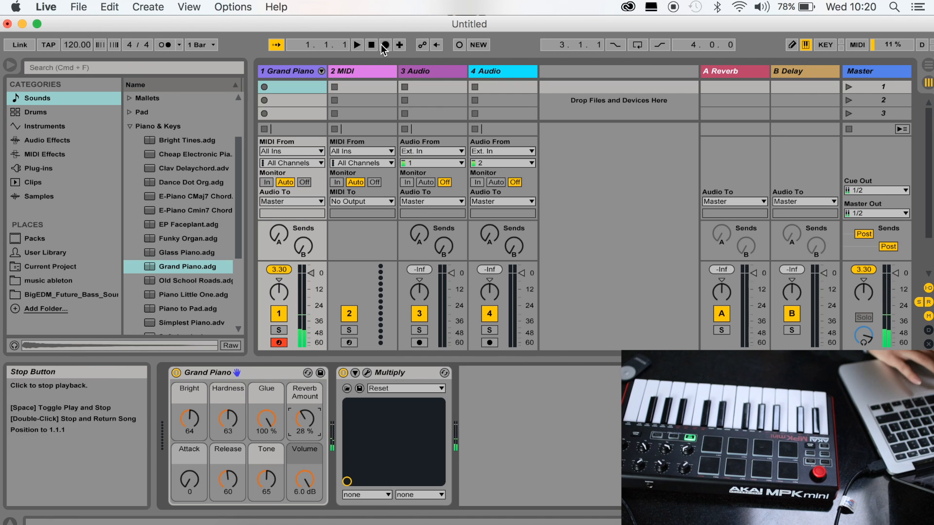
- Show the Arrangement View and record about two bars of MIDI playing on the Grand Piano track
{"action": "left_click", "coordinate": [926, 83]}
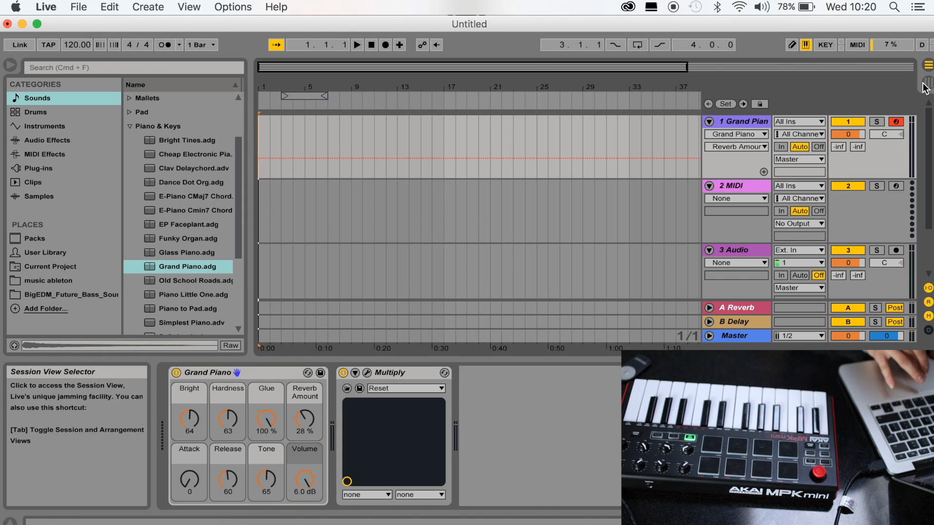
{"action": "left_click", "coordinate": [926, 84]}
{"action": "left_click", "coordinate": [926, 66]}
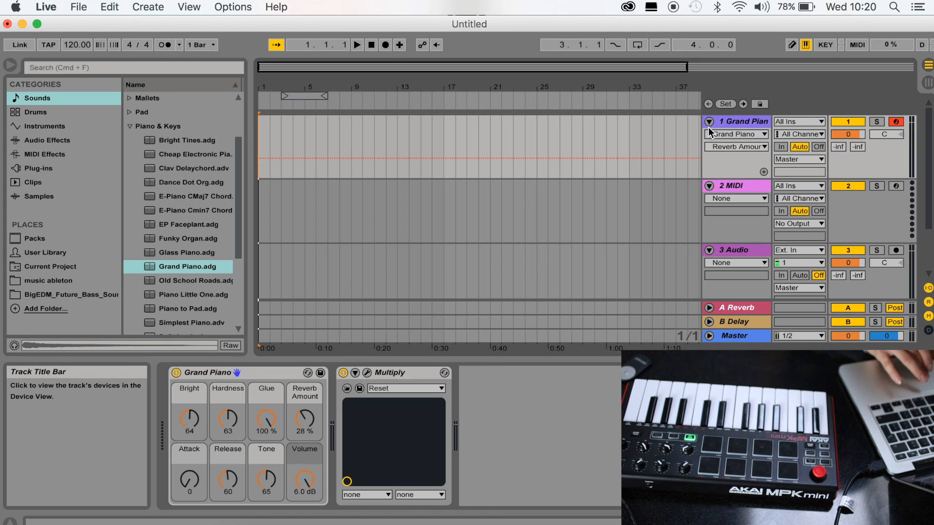
{"action": "left_click", "coordinate": [385, 45]}
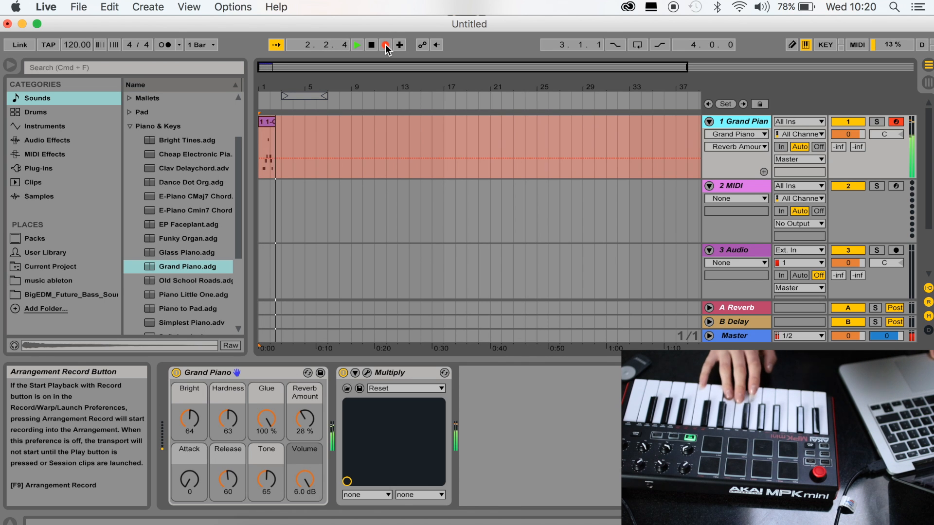
{"action": "left_click", "coordinate": [371, 45]}
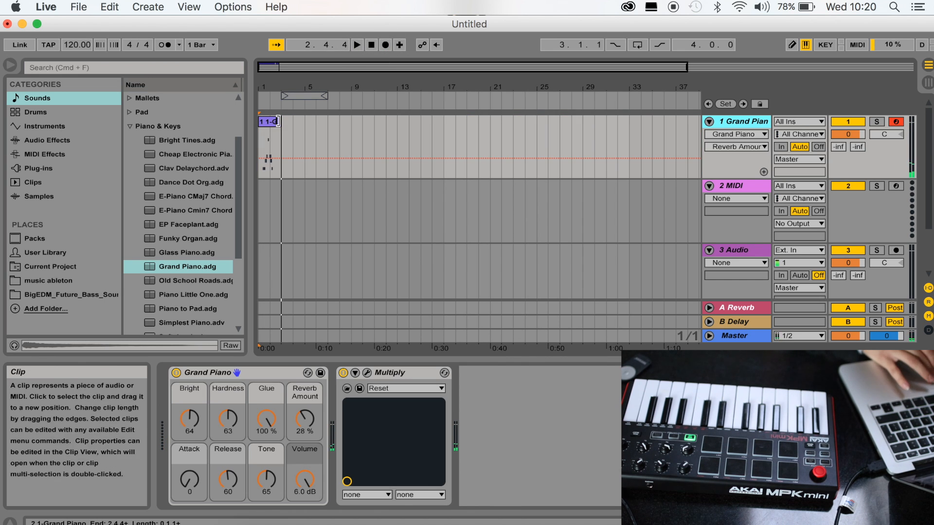
- Extend the second Grand Piano clip to bar 32 and open it in the MIDI note editor
{"action": "left_click_drag", "start_coordinate": [278, 121], "coordinate": [619, 132]}
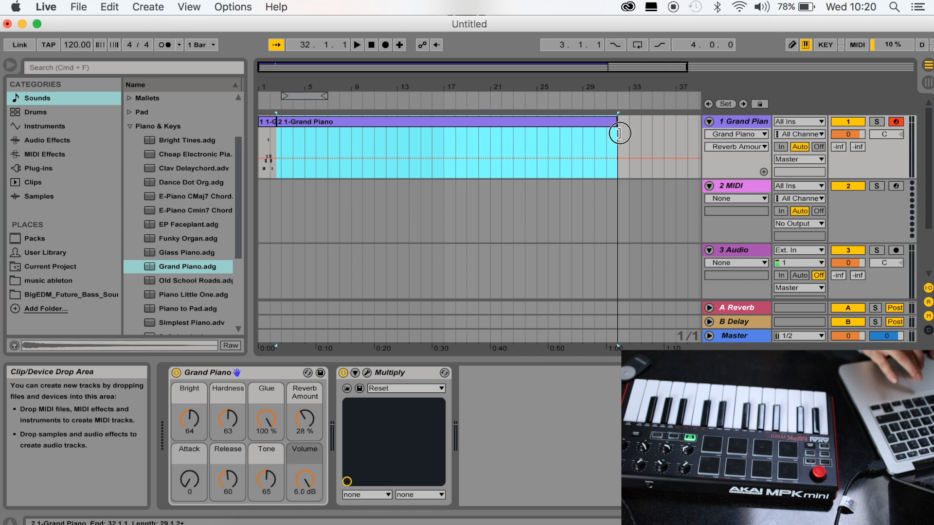
{"action": "left_click", "coordinate": [317, 116]}
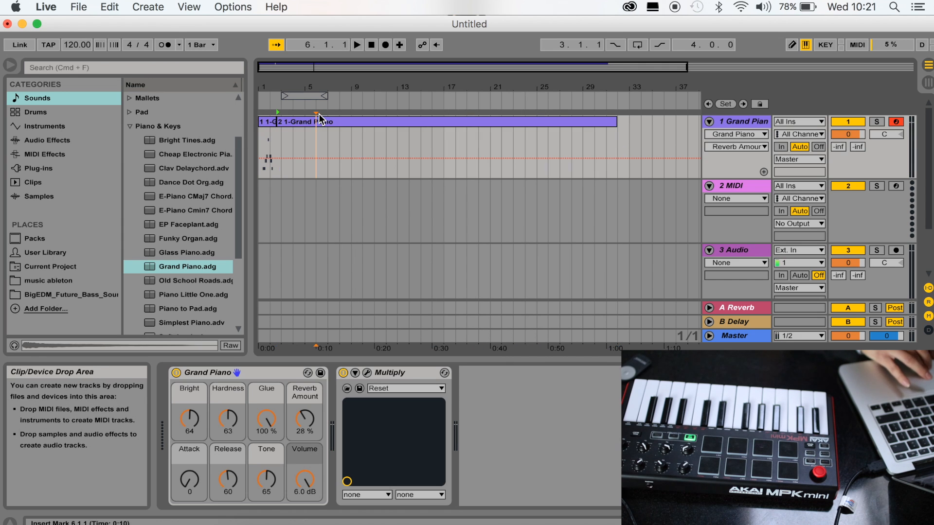
{"action": "double_click", "coordinate": [319, 121]}
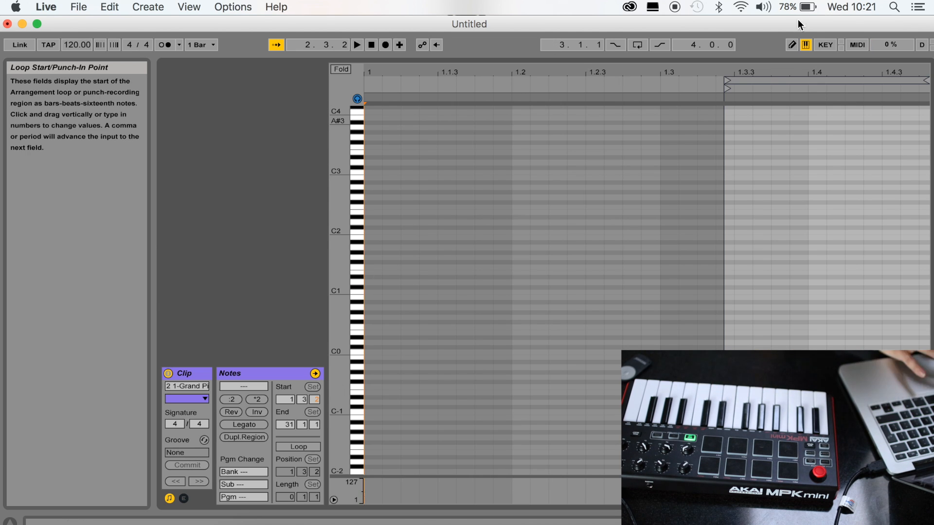
- In Draw Mode, draw three stacked notes at C3, F2 and C2 from the start of bar 1, each about 1.25 beats long
{"action": "left_click", "coordinate": [794, 45]}
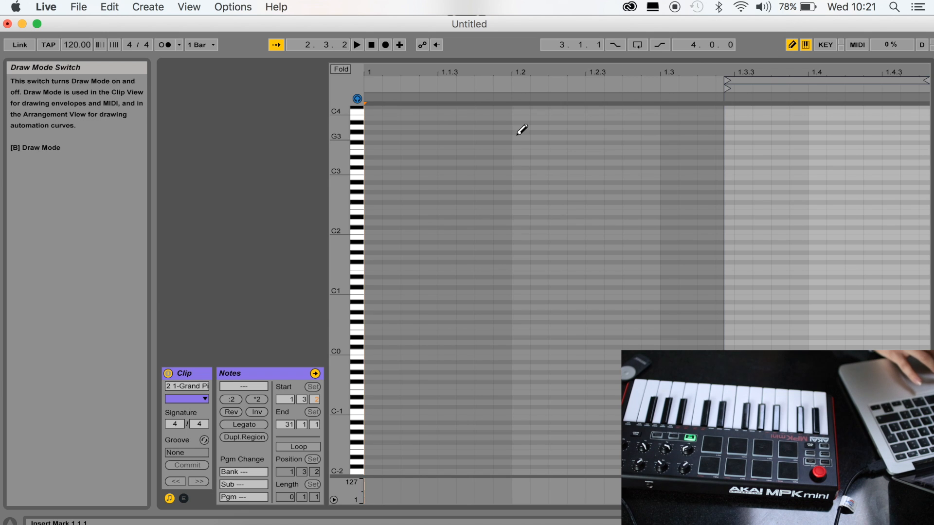
{"action": "left_click_drag", "start_coordinate": [368, 171], "coordinate": [551, 171]}
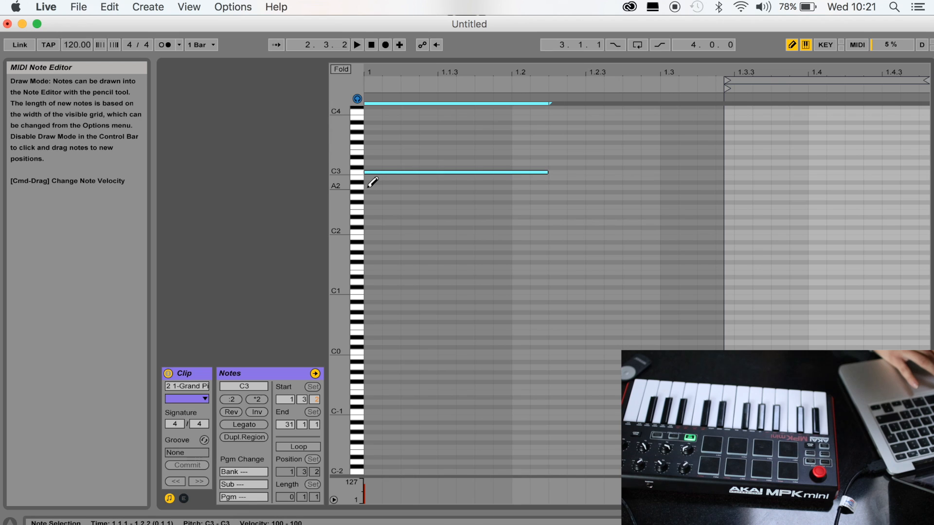
{"action": "left_click", "coordinate": [368, 208]}
{"action": "left_click", "coordinate": [368, 232]}
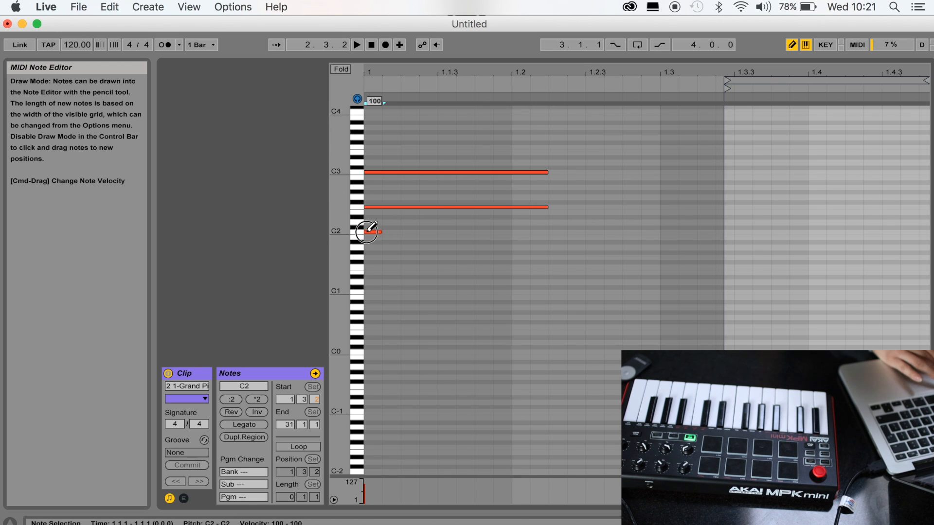
{"action": "left_click_drag", "start_coordinate": [382, 232], "coordinate": [548, 232]}
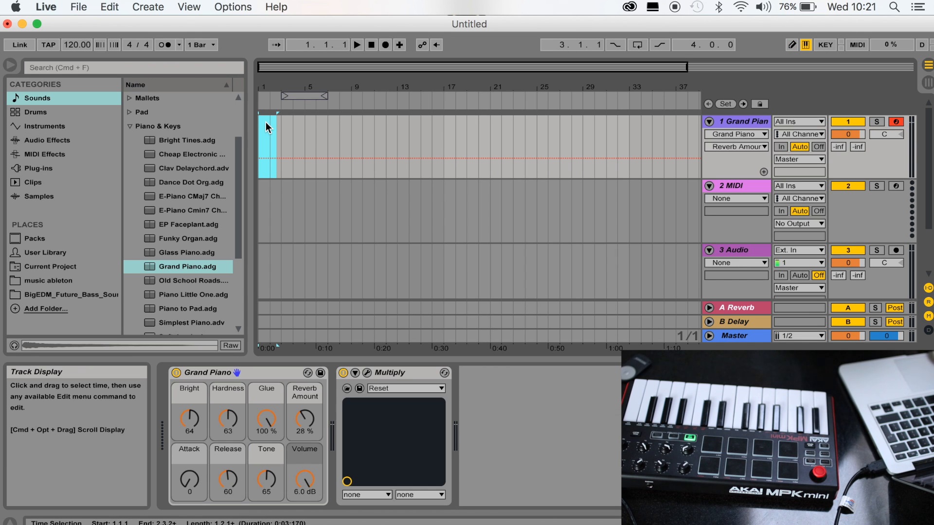
{"action": "mouse_move", "coordinate": [335, 519]}
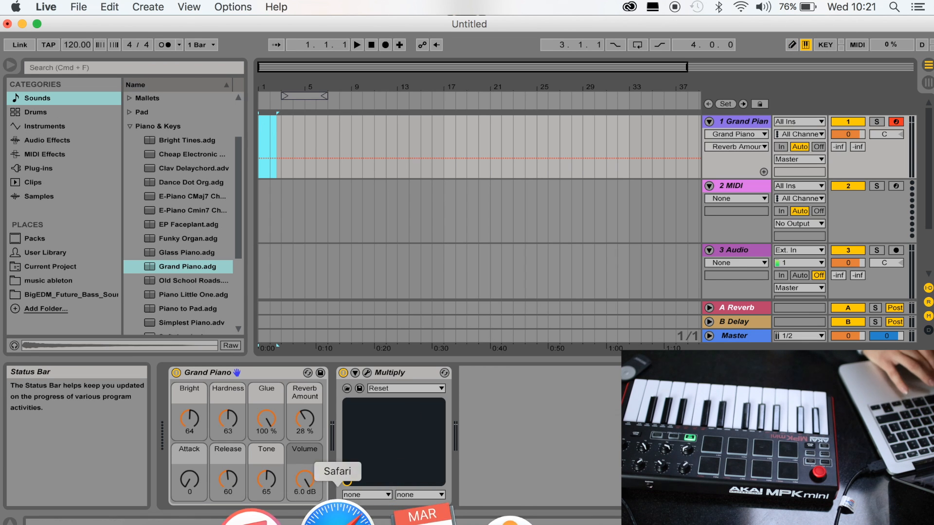
{"action": "left_click", "coordinate": [334, 519]}
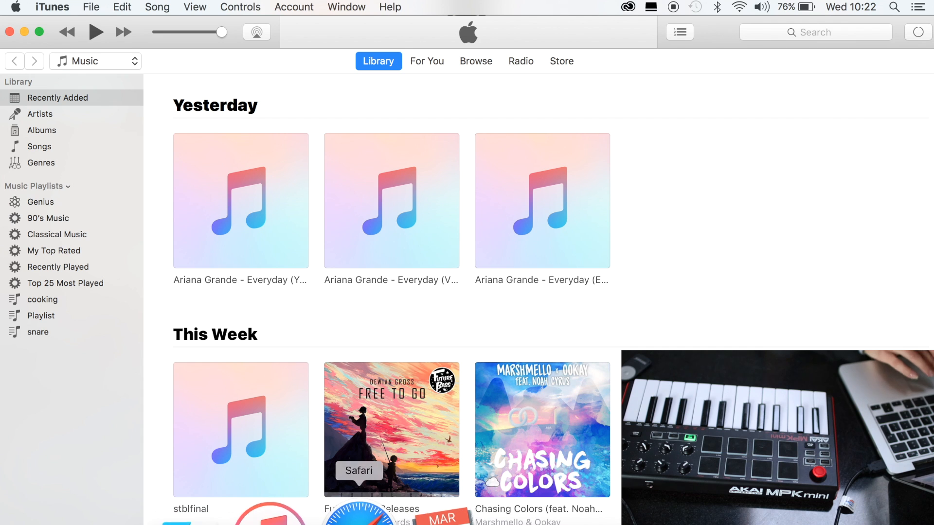
{"action": "left_click", "coordinate": [349, 521]}
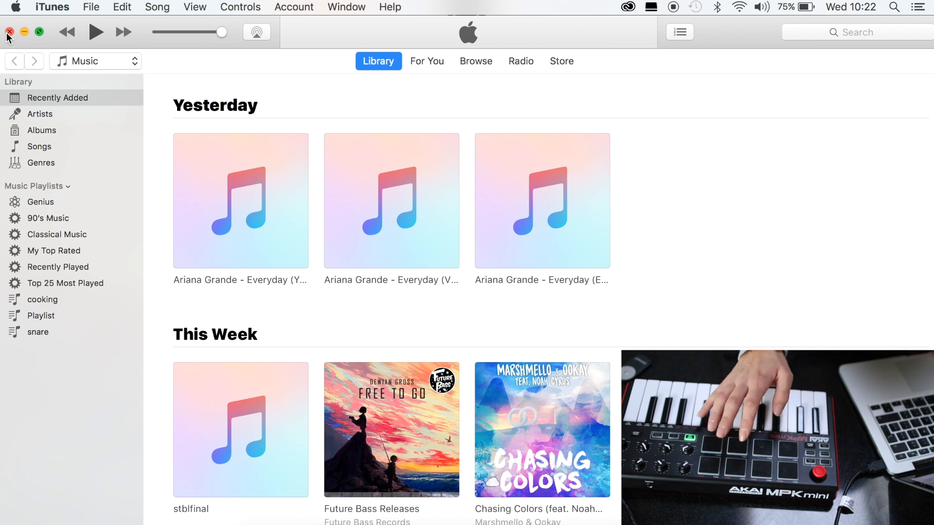
- Show the Session View and delete the Grand Piano track
{"action": "left_click", "coordinate": [928, 83]}
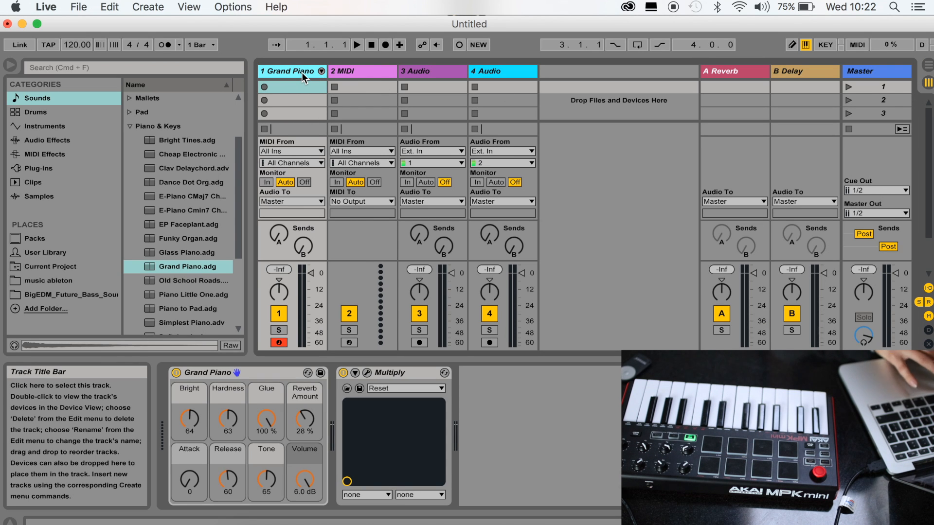
{"action": "key", "text": "BackSpace"}
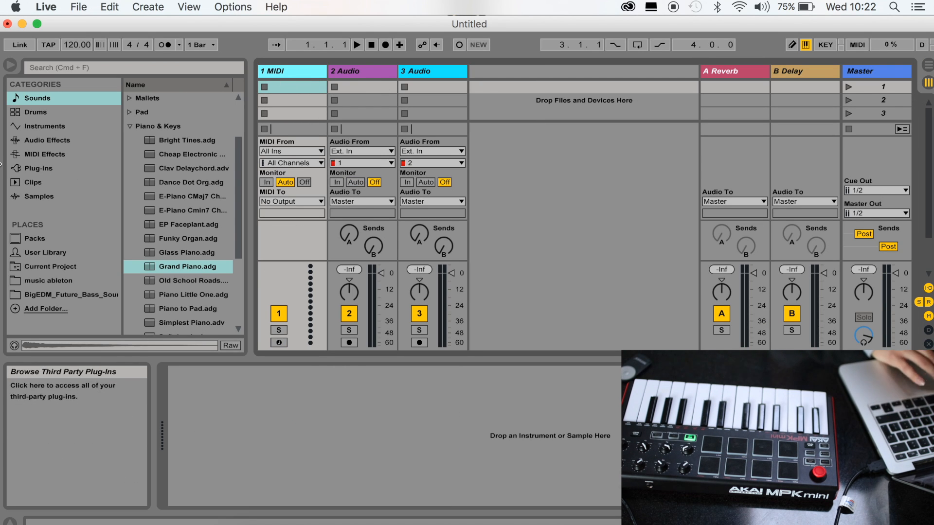
- Browse the Drums category and preview several kits, including Kit-Core Formaggio 2 and Kit-Core LD.adg
{"action": "left_click", "coordinate": [54, 109]}
{"action": "scroll", "coordinate": [184, 146], "scroll_direction": "down", "scroll_amount": 5}
{"action": "left_click", "coordinate": [185, 140]}
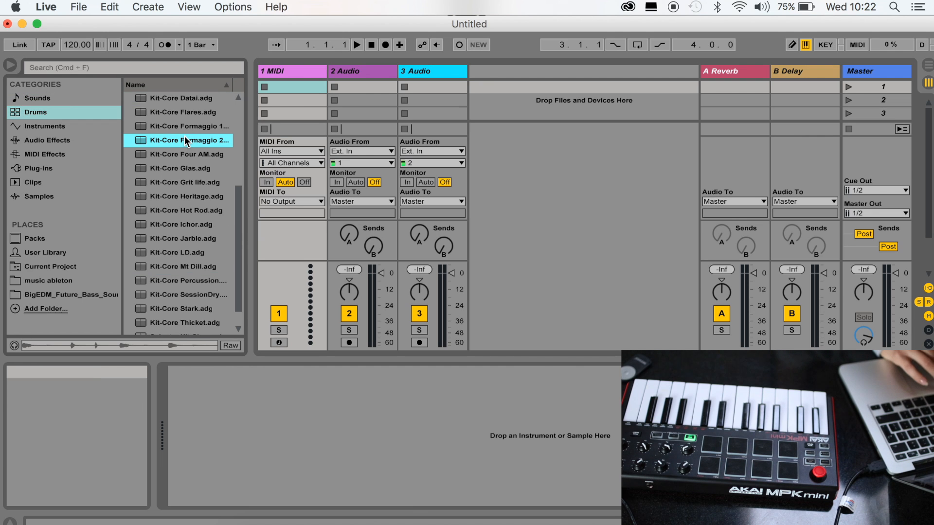
{"action": "left_click", "coordinate": [181, 209]}
{"action": "scroll", "coordinate": [180, 205], "scroll_direction": "up", "scroll_amount": 4}
{"action": "left_click", "coordinate": [174, 159]}
{"action": "scroll", "coordinate": [175, 160], "scroll_direction": "down", "scroll_amount": 5}
{"action": "left_click", "coordinate": [180, 230]}
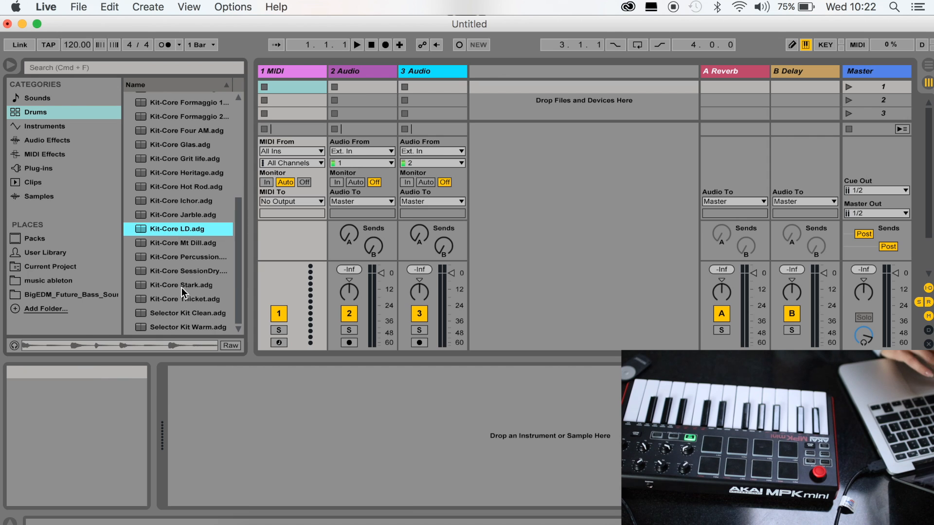
{"action": "left_click", "coordinate": [210, 186]}
{"action": "scroll", "coordinate": [210, 186], "scroll_direction": "up", "scroll_amount": 5}
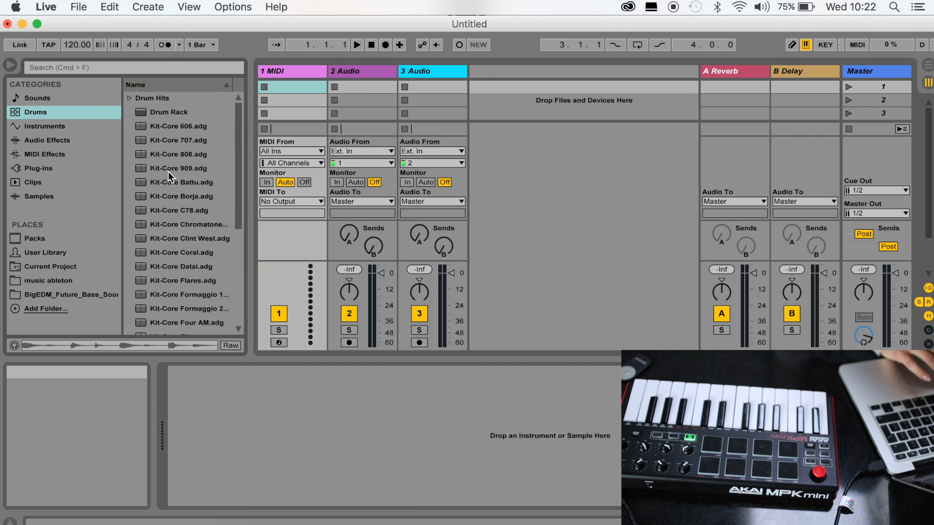
- Preview Kit-Core 909.adg, C78.adg and 707.adg, and load Kit-Core 707.adg onto the first MIDI track
{"action": "left_click", "coordinate": [175, 171]}
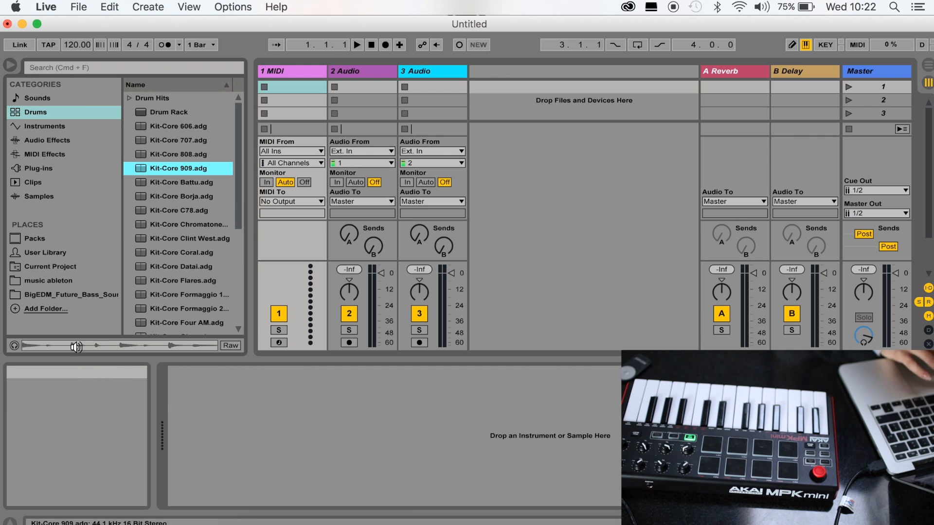
{"action": "left_click", "coordinate": [173, 208]}
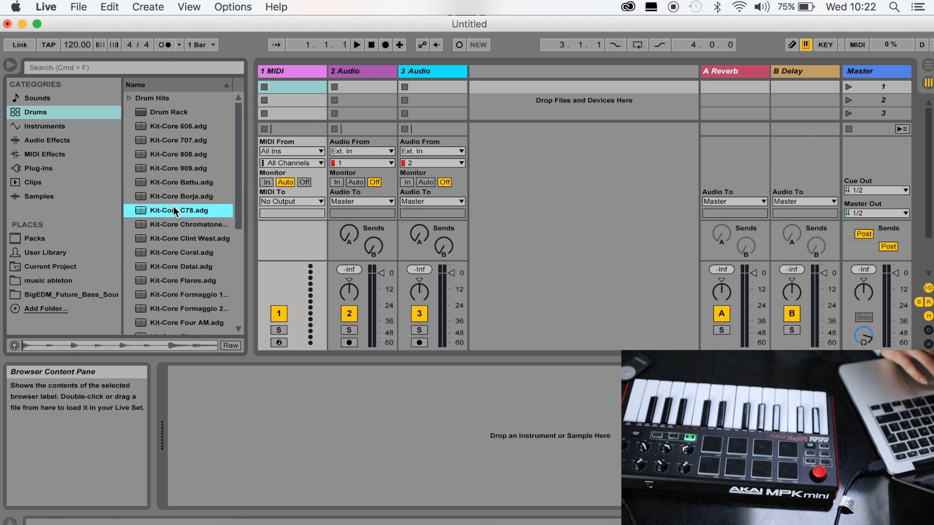
{"action": "left_click", "coordinate": [173, 140]}
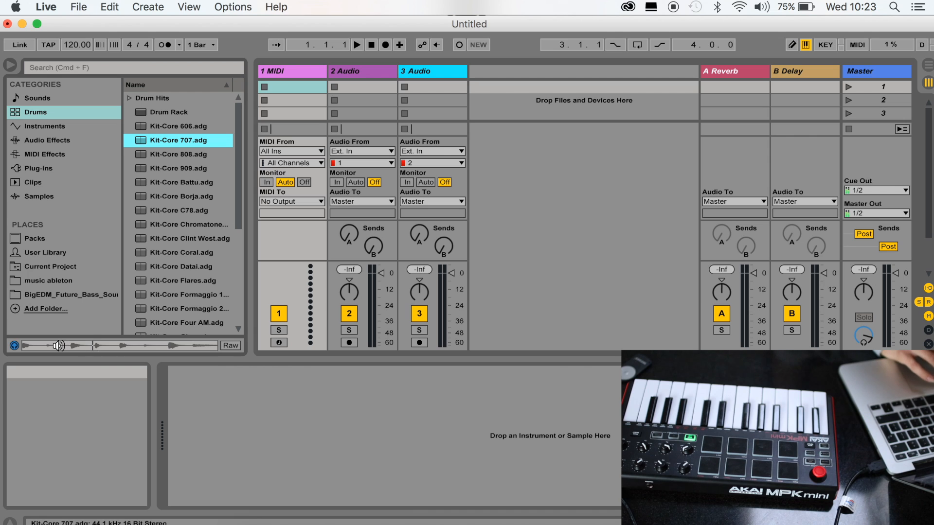
{"action": "double_click", "coordinate": [182, 141]}
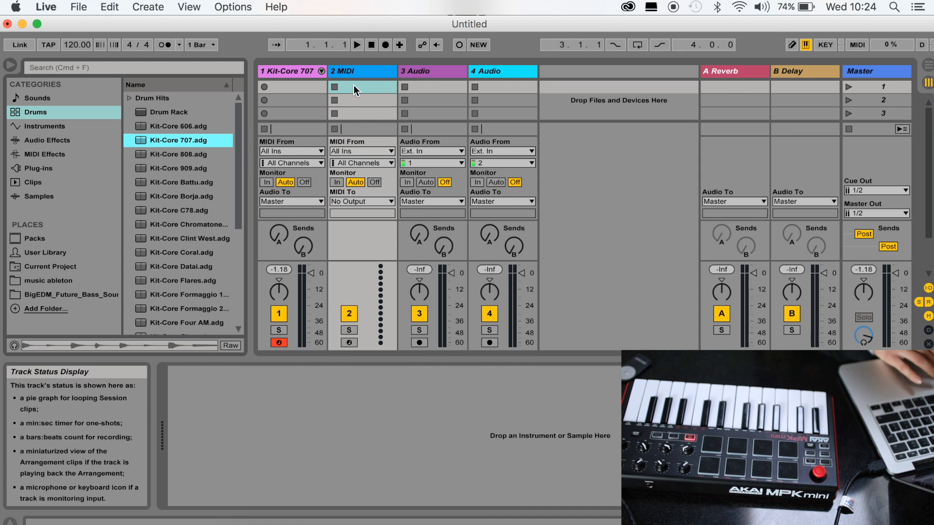
- Switch to iTunes and bring the three Ariana Grande - Everyday songs into the first three clip slots of track 2 in Live
{"action": "left_click", "coordinate": [310, 517]}
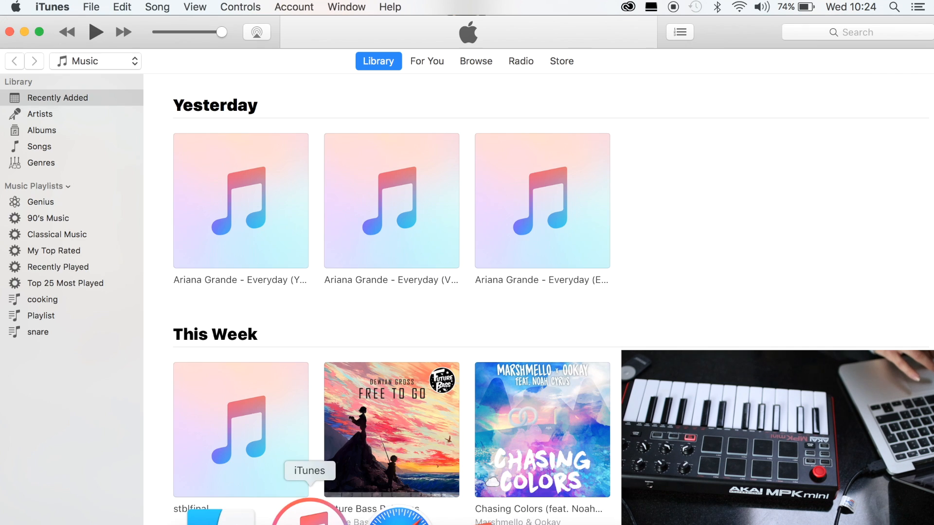
{"action": "left_click_drag", "start_coordinate": [142, 39], "coordinate": [681, 41]}
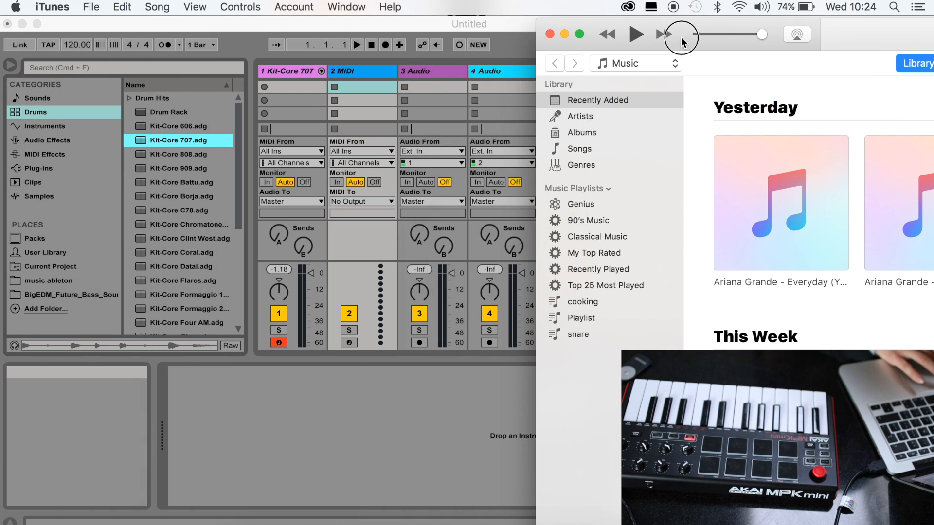
{"action": "left_click_drag", "start_coordinate": [740, 238], "coordinate": [355, 90]}
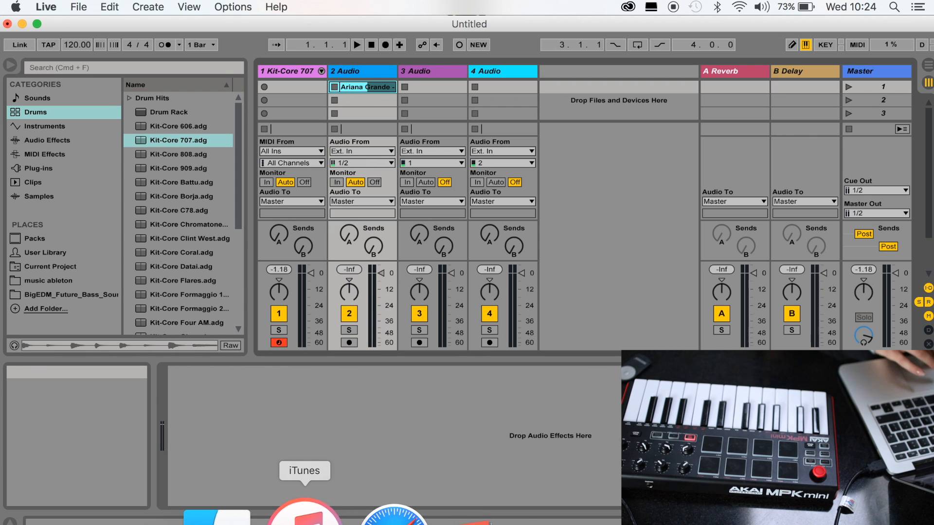
{"action": "left_click", "coordinate": [305, 516]}
{"action": "left_click_drag", "start_coordinate": [881, 244], "coordinate": [362, 108]}
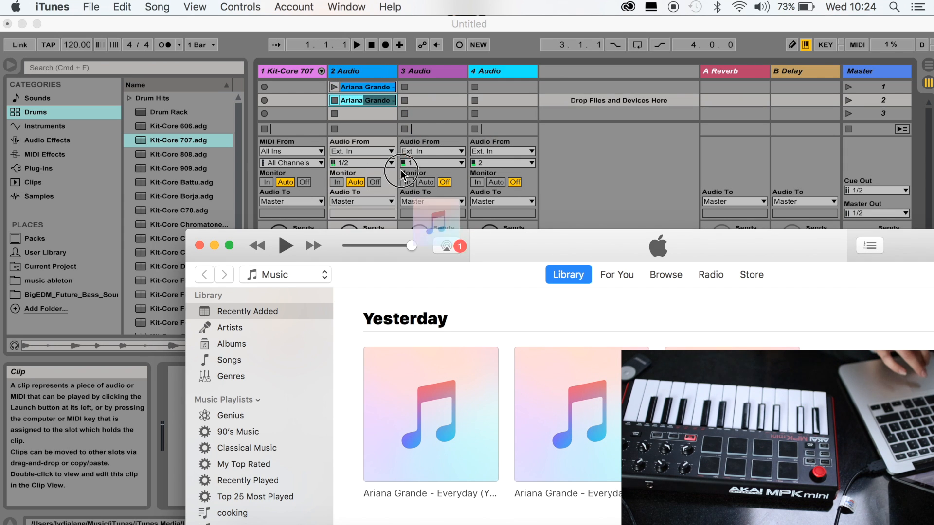
{"action": "left_click_drag", "start_coordinate": [421, 224], "coordinate": [363, 116]}
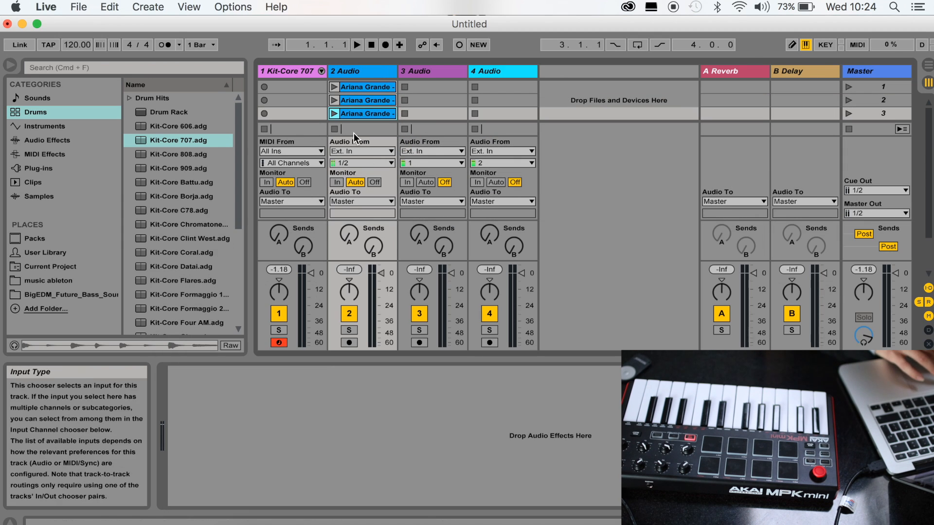
- Open the first Everyday clip in the sample editor, turn off Warp and move its start marker to about 0:30:575
{"action": "double_click", "coordinate": [366, 87]}
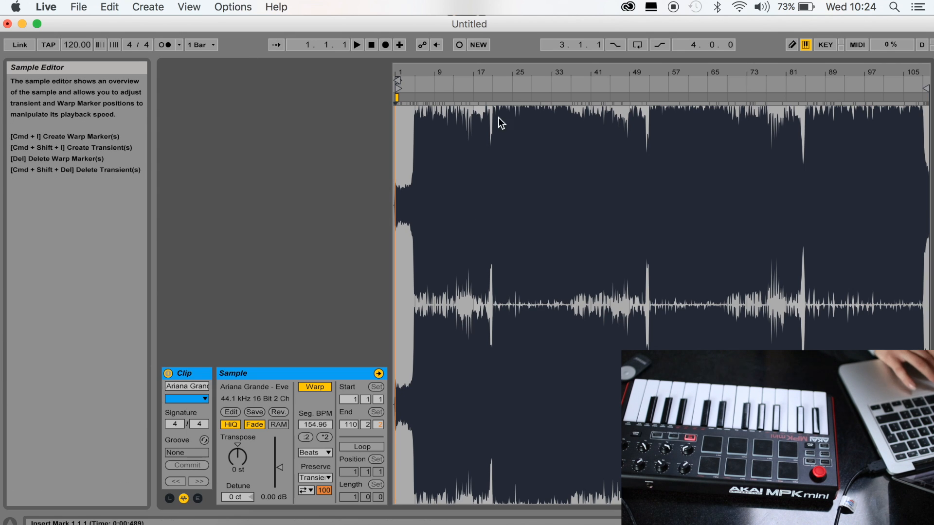
{"action": "left_click", "coordinate": [316, 385]}
{"action": "key", "text": "space"}
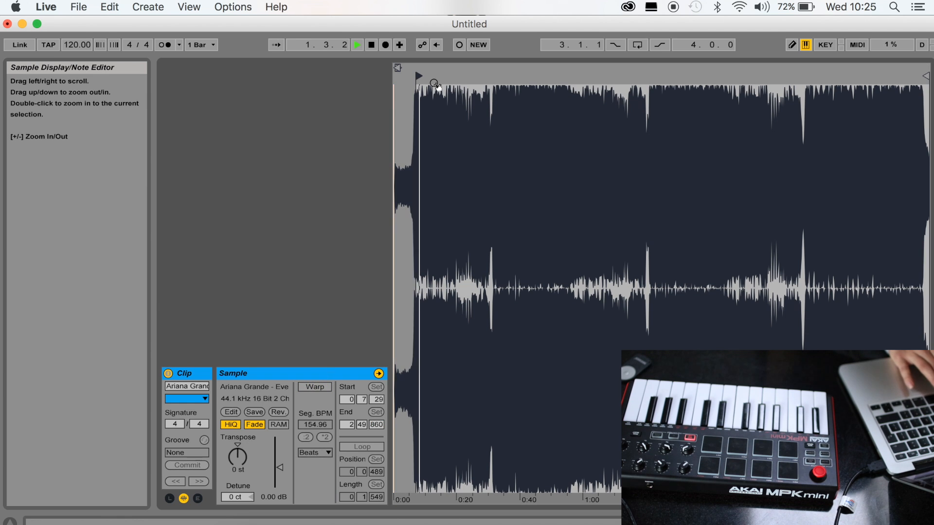
{"action": "mouse_move", "coordinate": [435, 85]}
{"action": "left_mouse_down"}
{"action": "mouse_move", "coordinate": [435, 204]}
{"action": "mouse_move", "coordinate": [430, 88]}
{"action": "mouse_move", "coordinate": [549, 74]}
{"action": "left_mouse_up"}
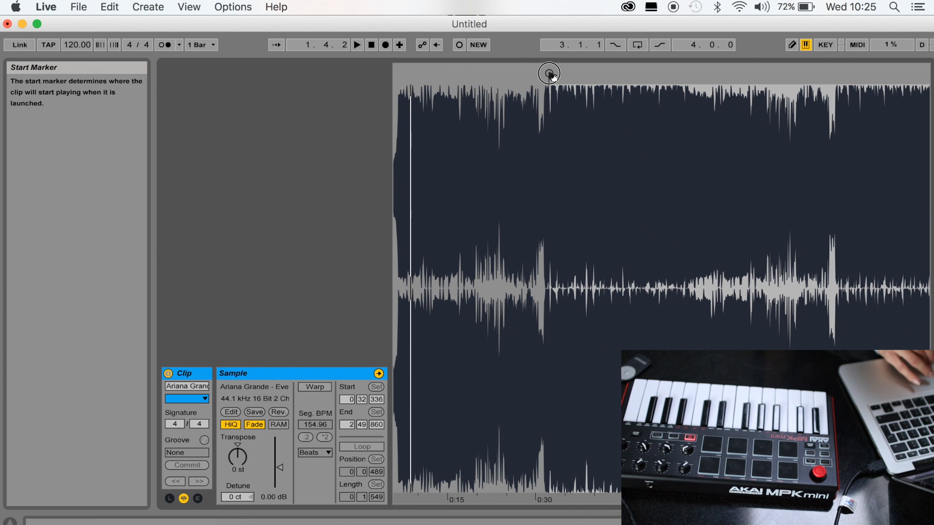
{"action": "scroll", "coordinate": [553, 115], "scroll_direction": "right", "scroll_amount": 4}
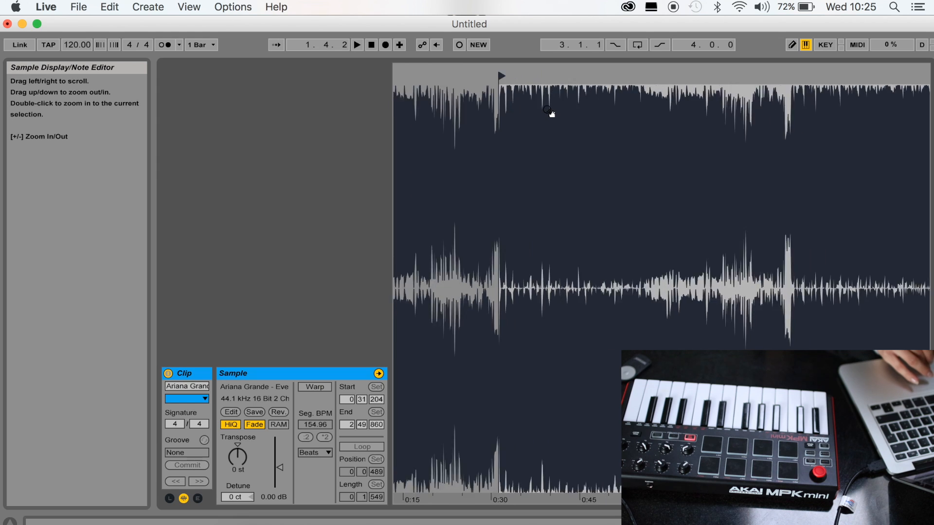
{"action": "left_click", "coordinate": [487, 80]}
{"action": "left_click_drag", "start_coordinate": [488, 84], "coordinate": [468, 82]}
{"action": "key", "text": "XF86AudioRaiseVolume"}
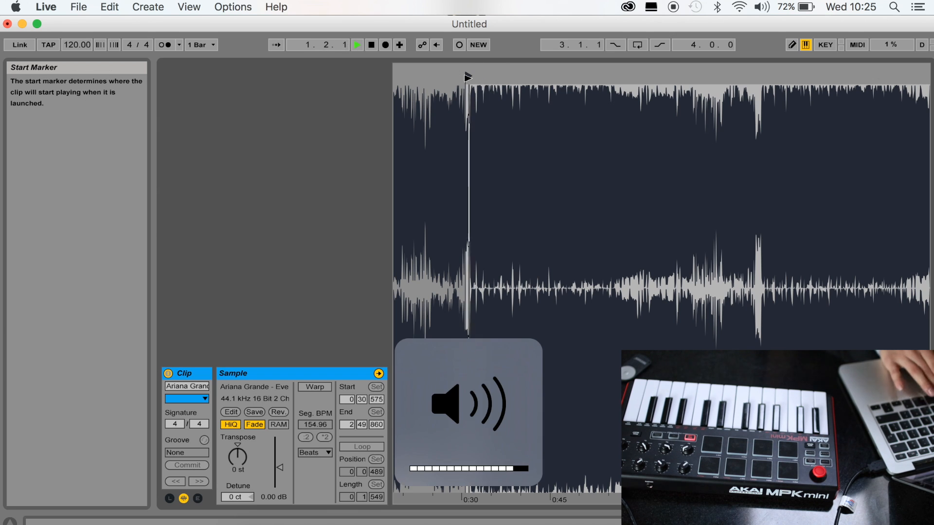
- Fine-tune the first clip's start marker to about 0:31:454, where the loud section begins, and check it by playback
{"action": "mouse_move", "coordinate": [467, 77]}
{"action": "left_mouse_down"}
{"action": "mouse_move", "coordinate": [458, 80]}
{"action": "mouse_move", "coordinate": [458, 117]}
{"action": "left_mouse_up"}
{"action": "key", "text": "space"}
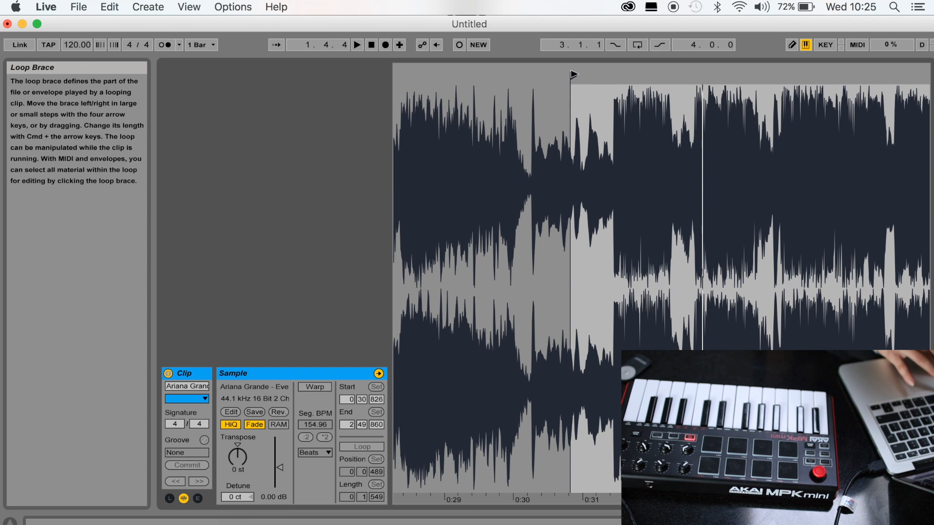
{"action": "left_click_drag", "start_coordinate": [573, 77], "coordinate": [613, 88]}
{"action": "key", "text": "space"}
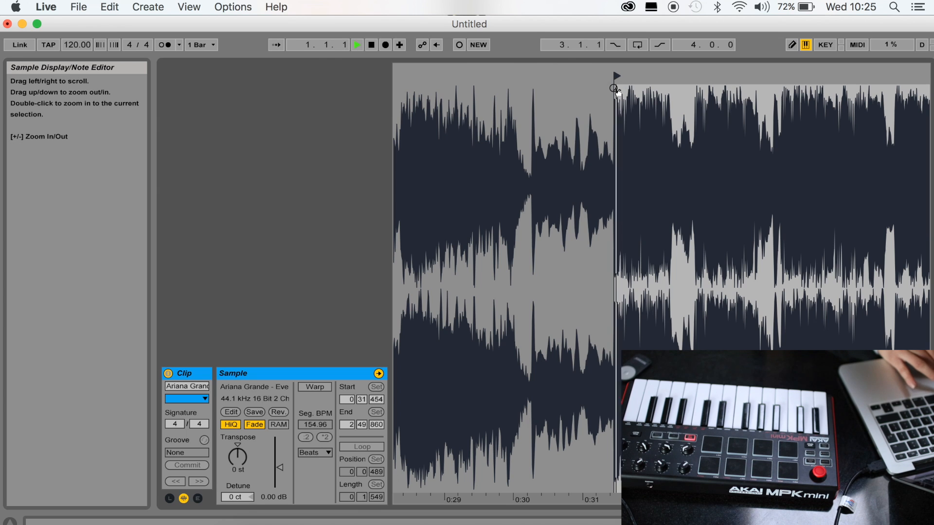
{"action": "key", "text": "space"}
{"action": "key", "text": "space"}
{"action": "key", "text": "space"}
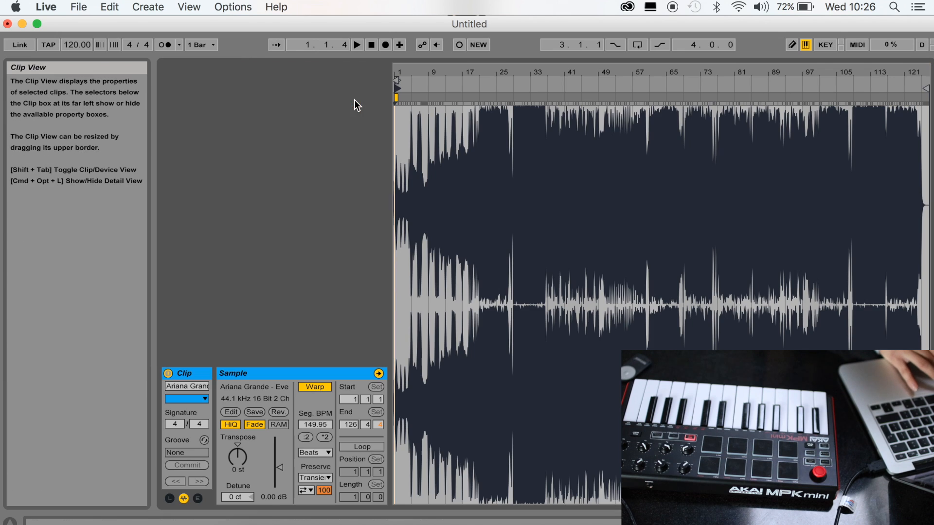
- Turn off Warp for the second Everyday clip and move its start marker to about 0:02:627, testing the position by playback
{"action": "left_click", "coordinate": [317, 387]}
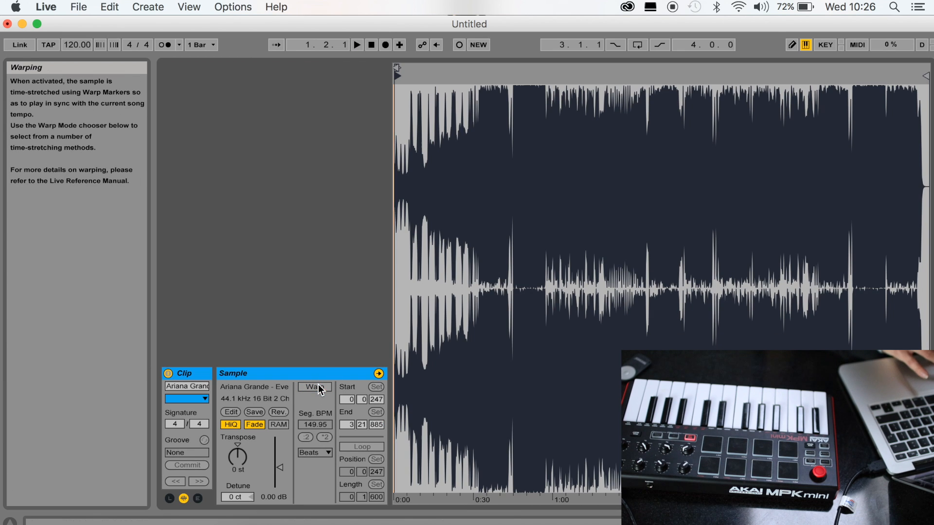
{"action": "mouse_move", "coordinate": [396, 75]}
{"action": "left_mouse_down"}
{"action": "mouse_move", "coordinate": [512, 86]}
{"action": "mouse_move", "coordinate": [396, 106]}
{"action": "mouse_move", "coordinate": [405, 111]}
{"action": "left_mouse_up"}
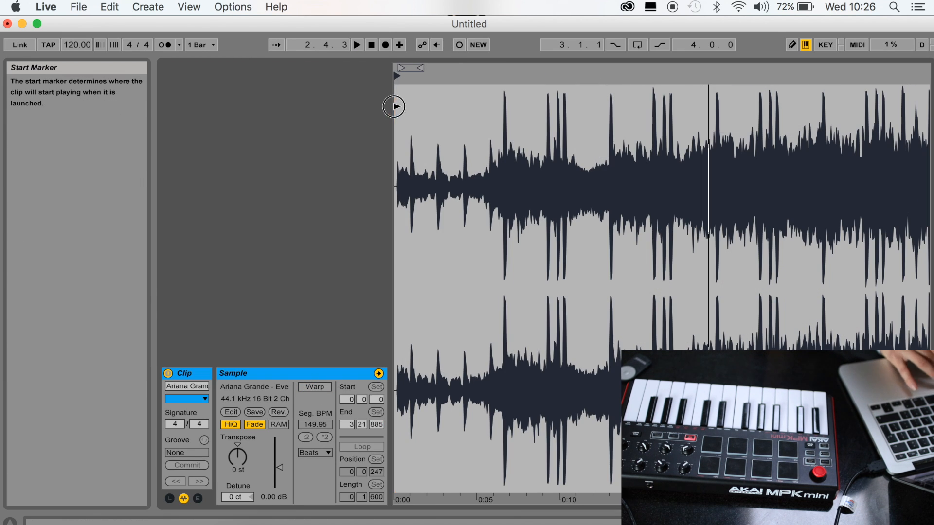
{"action": "key", "text": "space"}
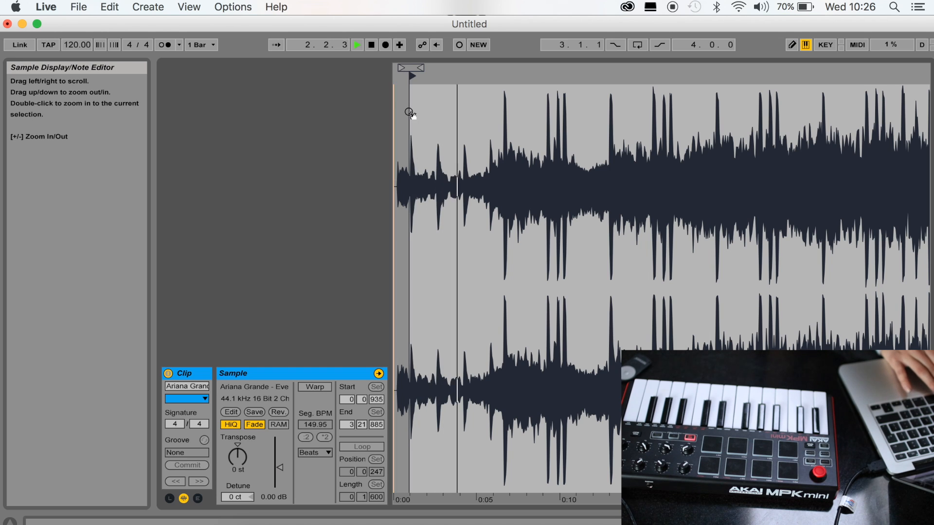
{"action": "left_click_drag", "start_coordinate": [410, 74], "coordinate": [437, 89]}
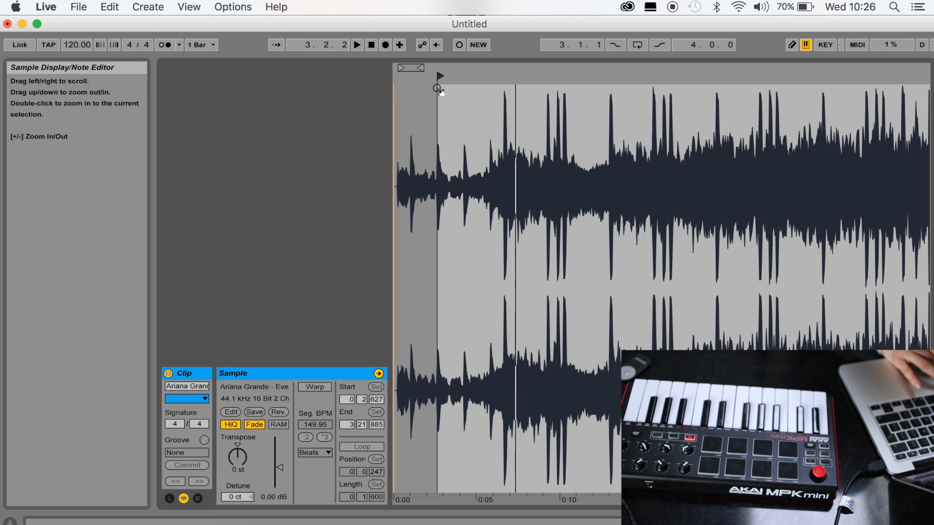
{"action": "key", "text": "space"}
{"action": "key", "text": "space"}
{"action": "key", "text": "space"}
{"action": "key", "text": "space"}
{"action": "key", "text": "space"}
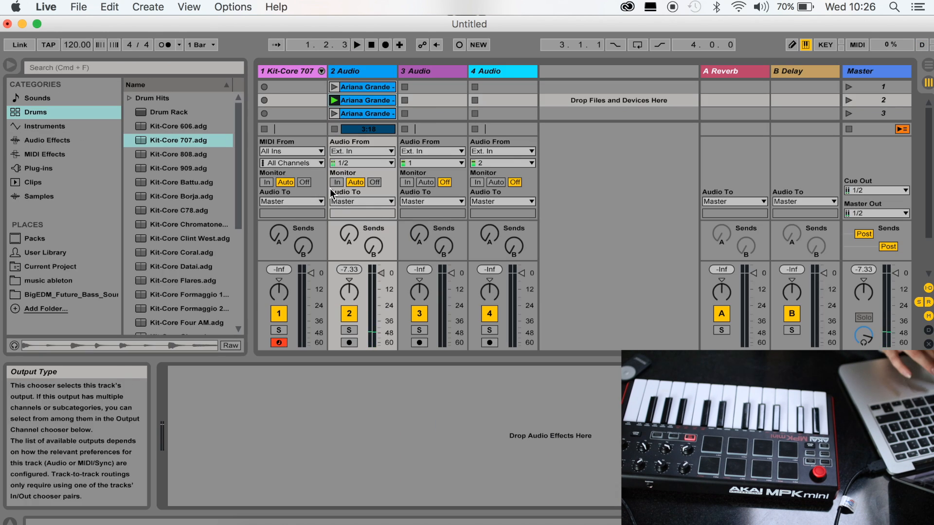
- Launch and open the third Everyday clip, move its start marker to bar 33, check it by playback and return to the Session View
{"action": "left_click", "coordinate": [333, 113]}
{"action": "double_click", "coordinate": [364, 115]}
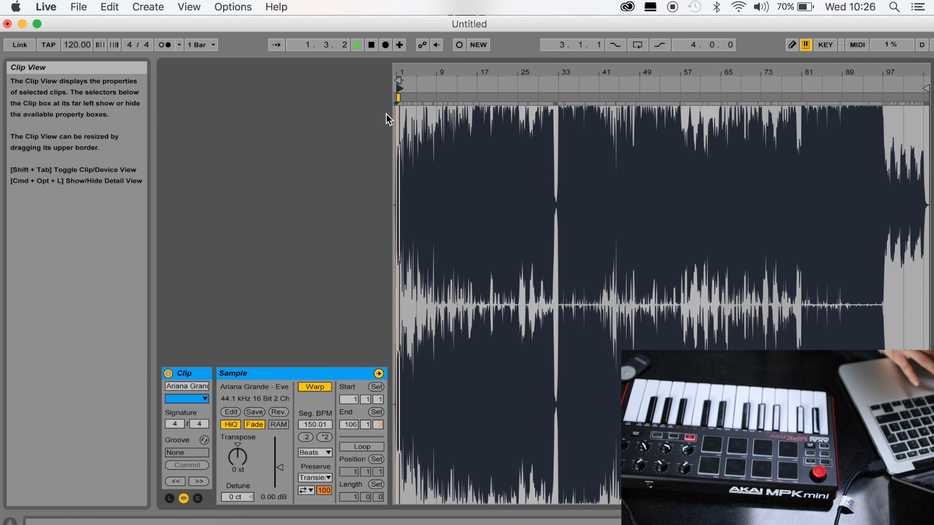
{"action": "mouse_move", "coordinate": [458, 90]}
{"action": "left_mouse_down"}
{"action": "mouse_move", "coordinate": [574, 95]}
{"action": "mouse_move", "coordinate": [564, 97]}
{"action": "mouse_move", "coordinate": [593, 73]}
{"action": "mouse_move", "coordinate": [593, 121]}
{"action": "mouse_move", "coordinate": [376, 122]}
{"action": "mouse_move", "coordinate": [822, 122]}
{"action": "mouse_move", "coordinate": [855, 69]}
{"action": "left_mouse_up"}
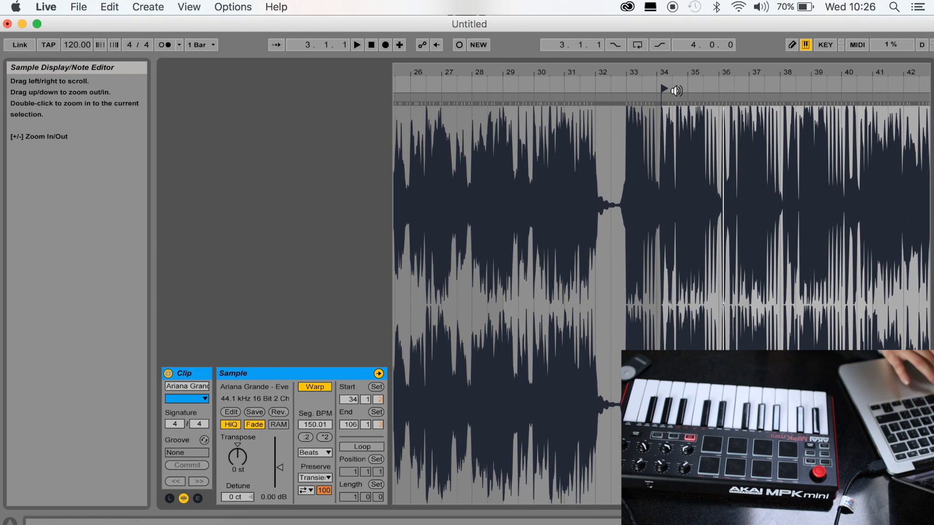
{"action": "left_click_drag", "start_coordinate": [664, 89], "coordinate": [623, 91]}
{"action": "left_click", "coordinate": [621, 92]}
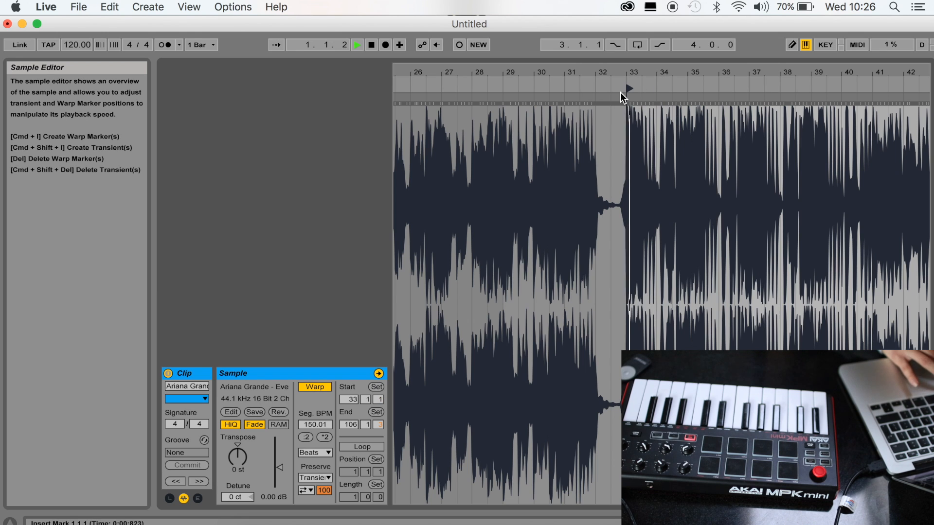
{"action": "key", "text": "space"}
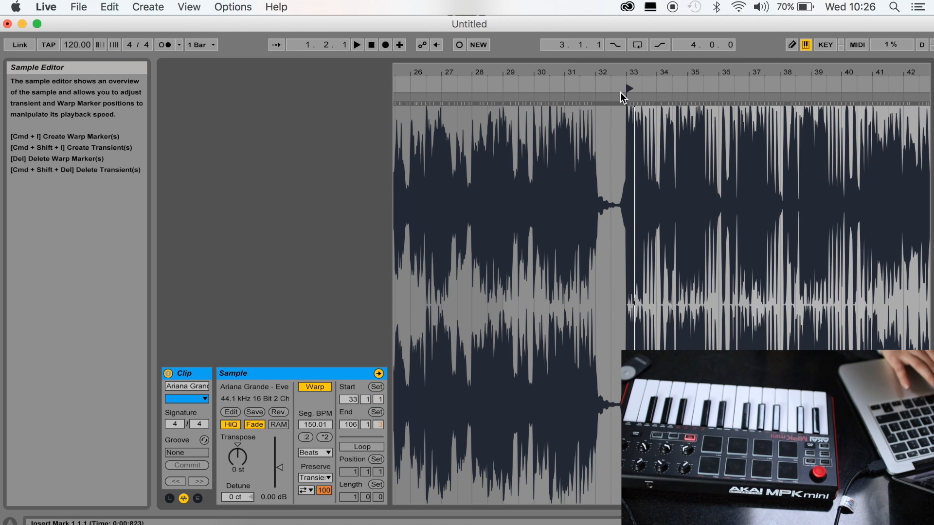
{"action": "left_click", "coordinate": [890, 521]}
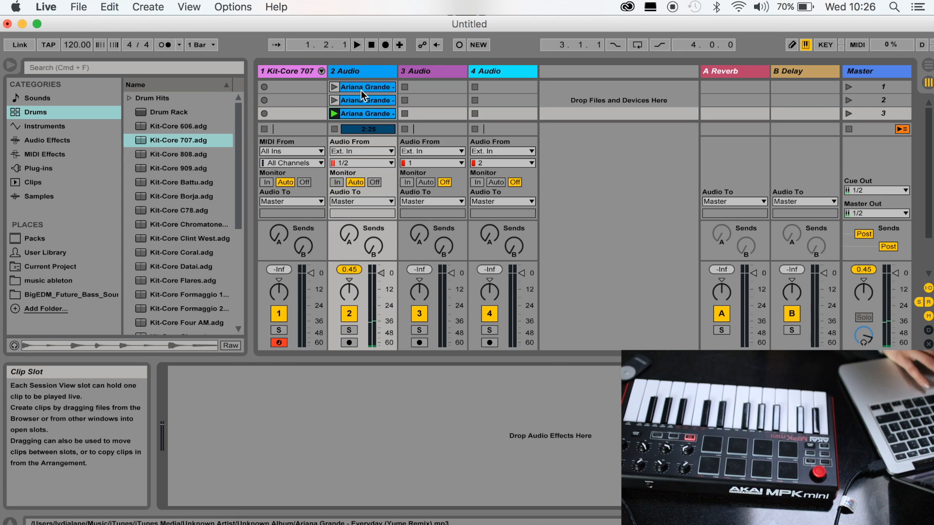
- MIDI-map the first two Everyday clips on the 2 Audio track to the controller notes C1 and C#1
{"action": "left_click", "coordinate": [360, 90]}
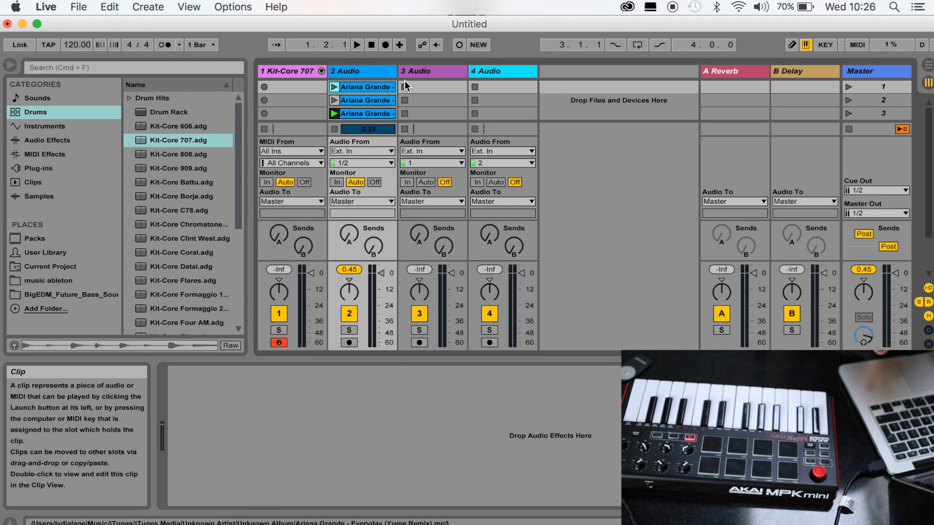
{"action": "left_click", "coordinate": [859, 45]}
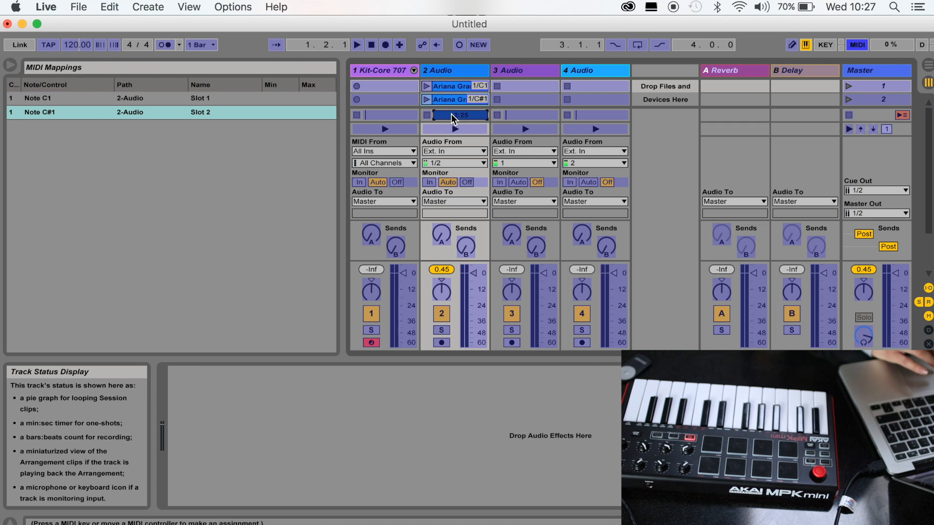
{"action": "left_click", "coordinate": [854, 44]}
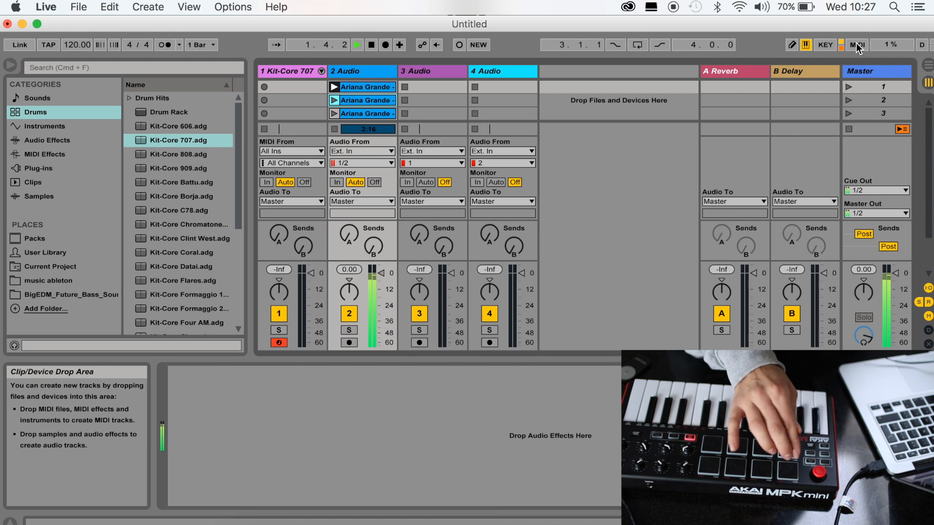
- Show the Launch box of the Everyday clips and set the first and second clips' launch quantization to None
{"action": "double_click", "coordinate": [368, 92]}
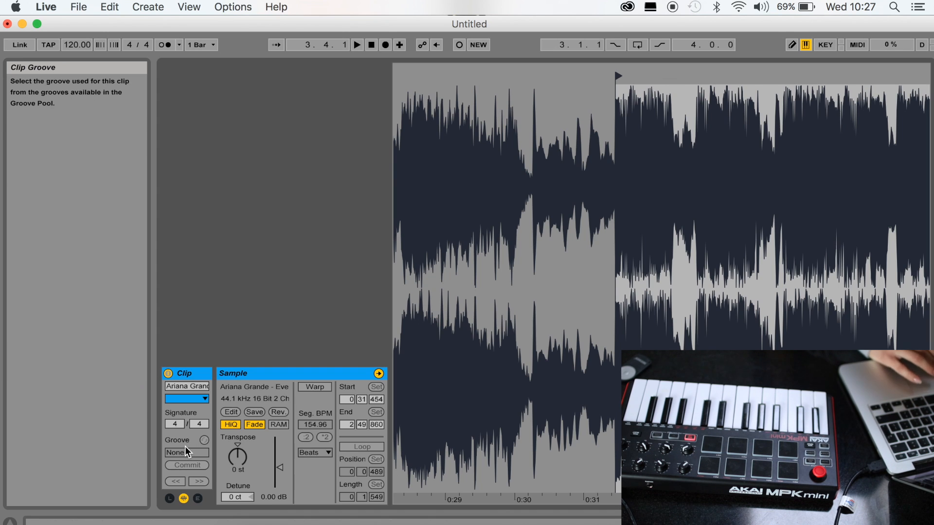
{"action": "left_click", "coordinate": [170, 499]}
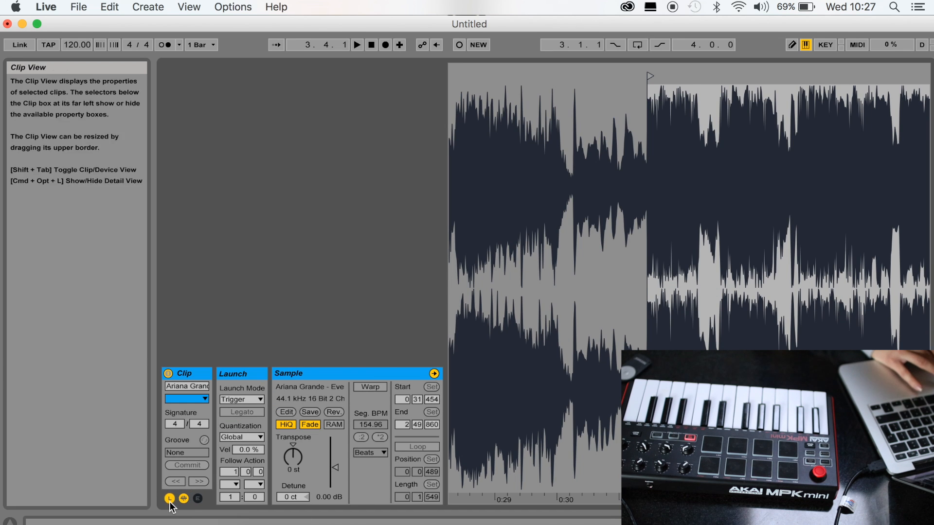
{"action": "left_click", "coordinate": [170, 499]}
{"action": "left_click", "coordinate": [170, 499]}
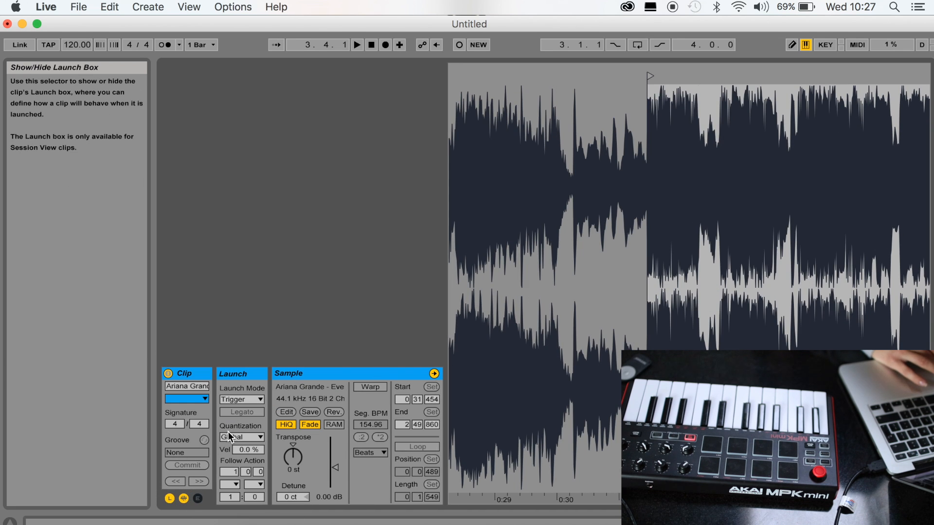
{"action": "left_click", "coordinate": [249, 437]}
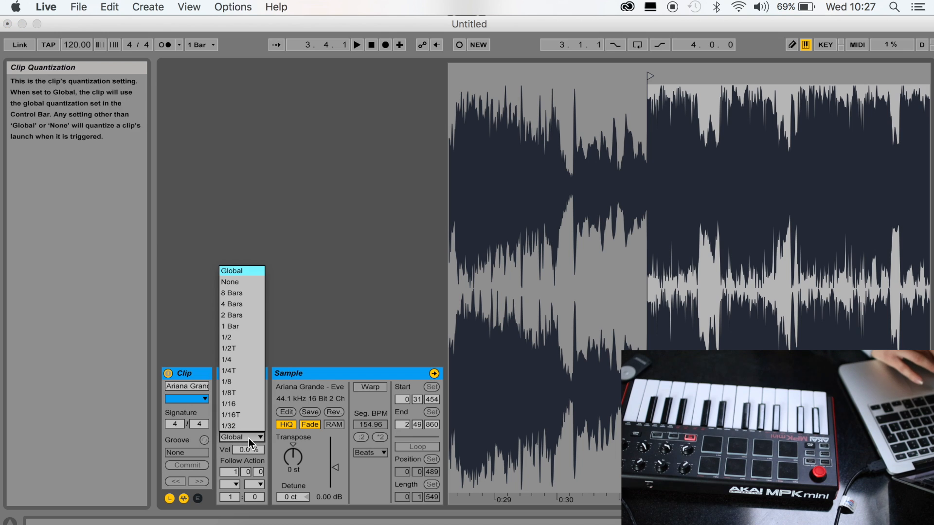
{"action": "left_click", "coordinate": [249, 287]}
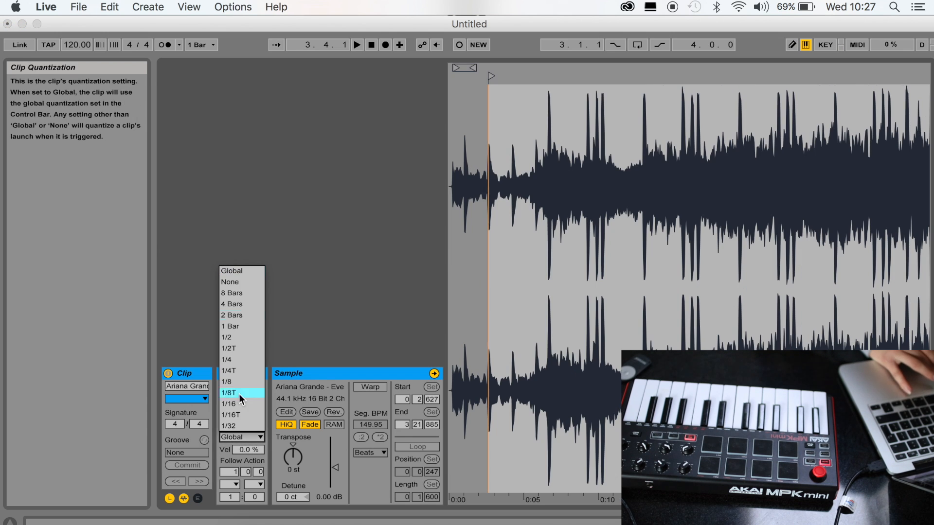
{"action": "left_click", "coordinate": [239, 281]}
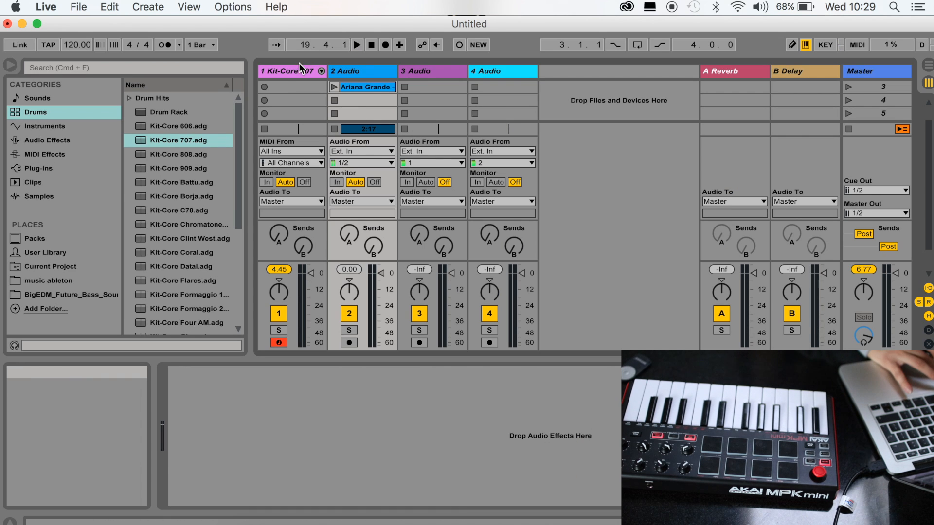
- In the Kit-Core 707 rack, swap the Hihat Closed pad with Tom Low and the Ride pad with Tom Mid, and test by playback
{"action": "left_click", "coordinate": [291, 71]}
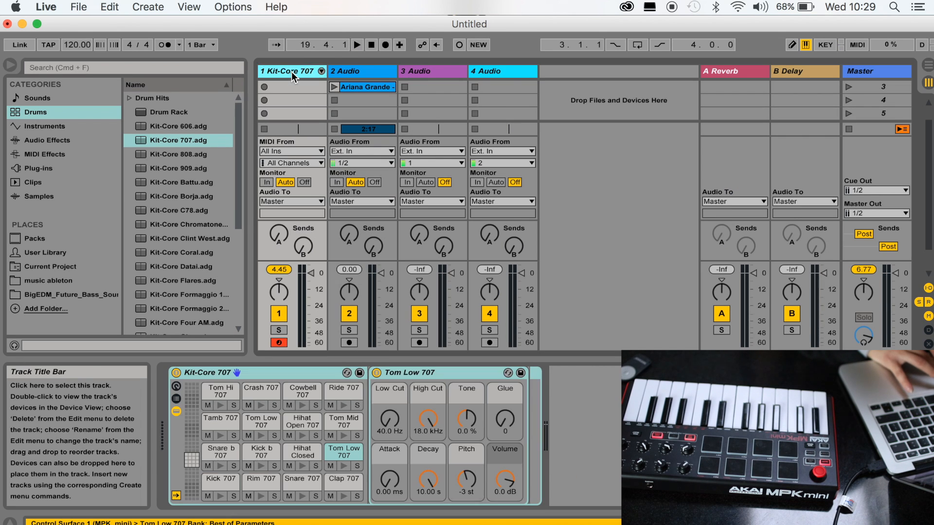
{"action": "left_click", "coordinate": [315, 453]}
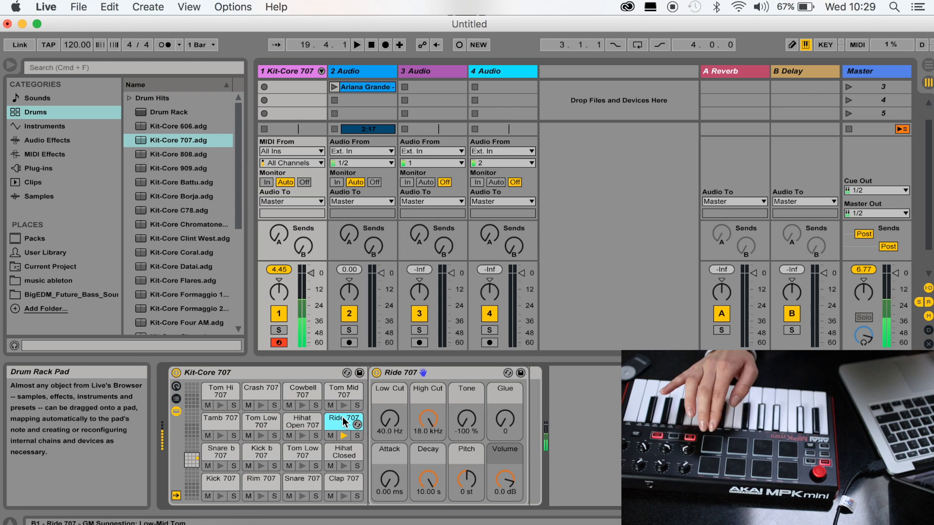
{"action": "key", "text": "space"}
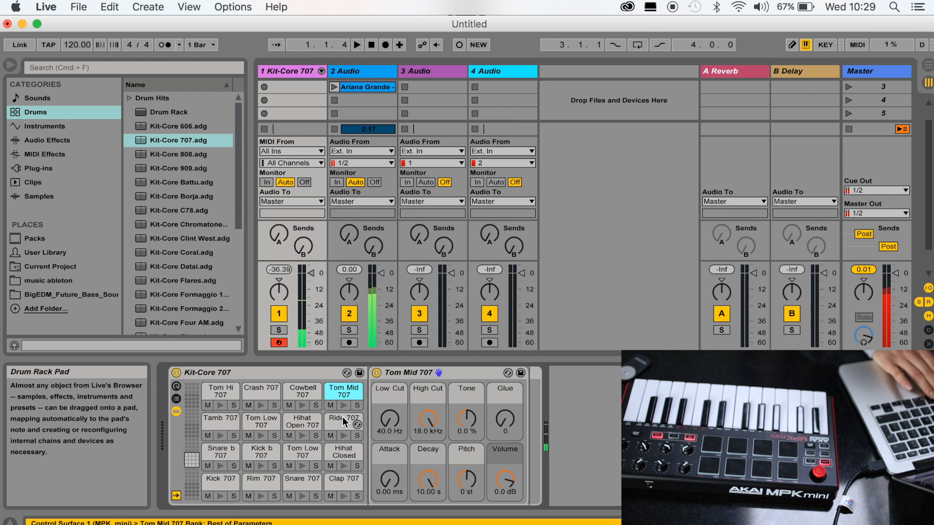
- Search the music ableton folder for "kick" samples
{"action": "left_click", "coordinate": [44, 282]}
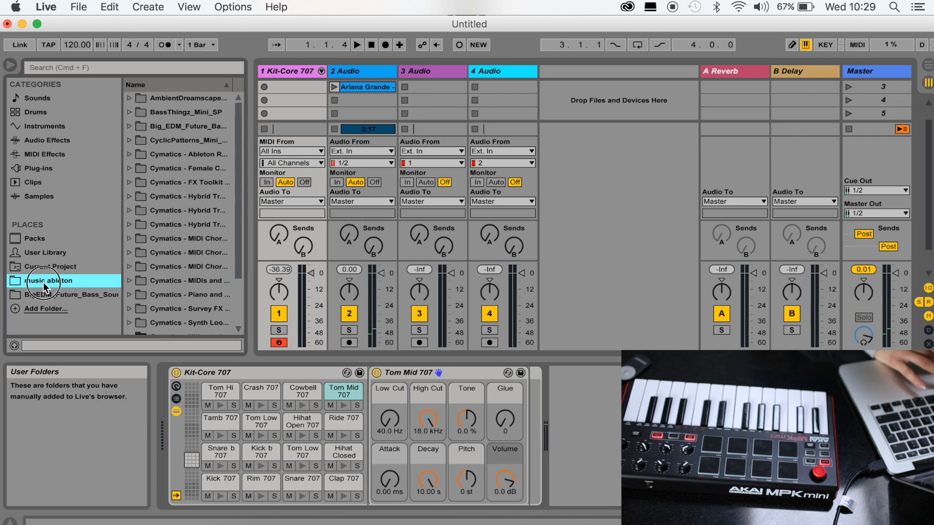
{"action": "scroll", "coordinate": [153, 170], "scroll_direction": "up", "scroll_amount": 2}
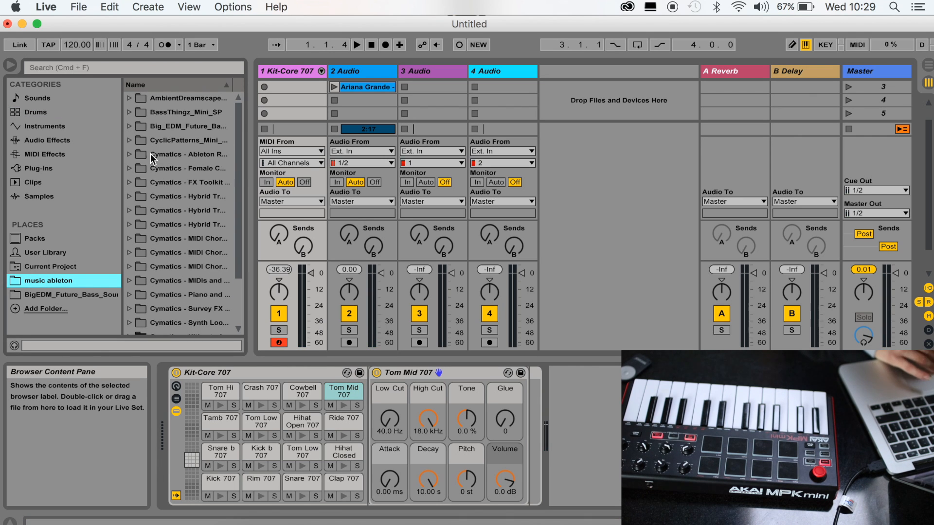
{"action": "left_click", "coordinate": [191, 169]}
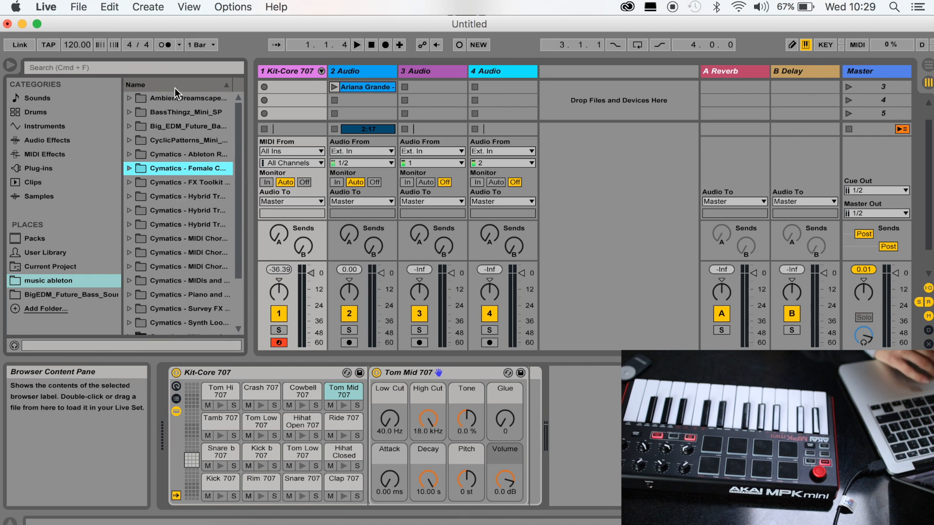
{"action": "left_click", "coordinate": [155, 71]}
{"action": "type", "text": "kick"}
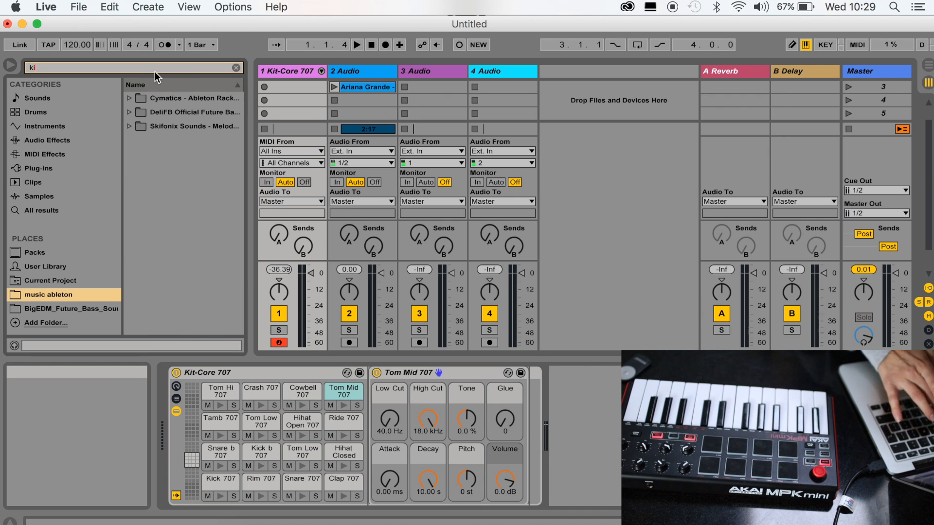
- Open the DeliFB Official Future Bass pack's Kicks folder, preview a DeliFB Future Bass kick and load it onto the Tom Mid 707 pad
{"action": "left_click", "coordinate": [129, 99]}
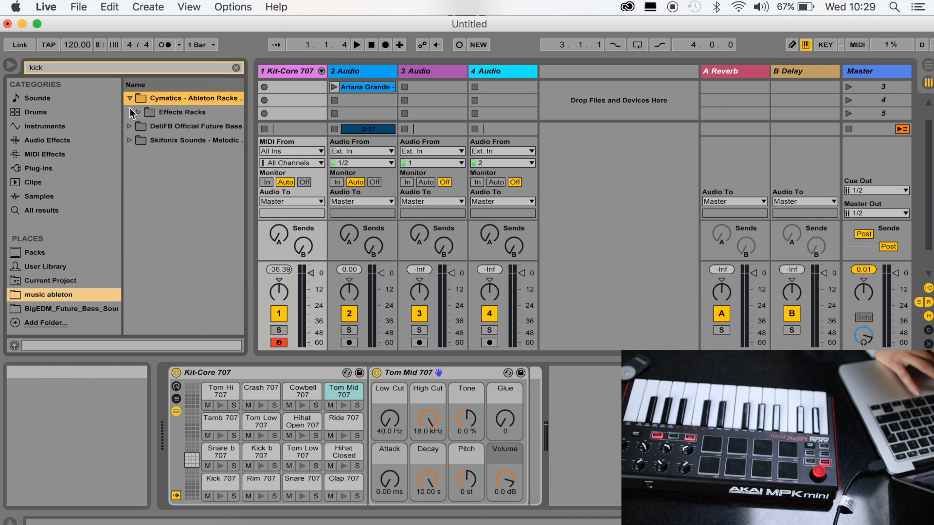
{"action": "left_click", "coordinate": [130, 125]}
{"action": "left_click", "coordinate": [136, 127]}
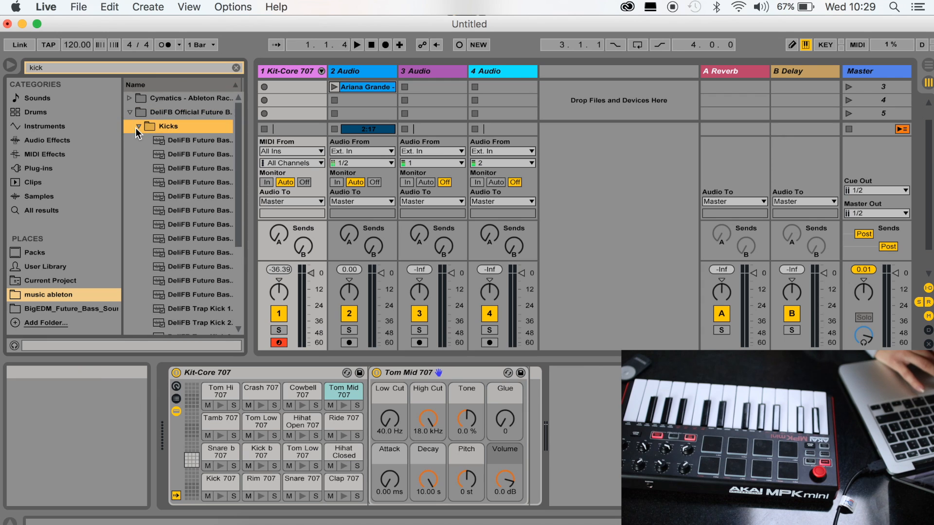
{"action": "scroll", "coordinate": [136, 127], "scroll_direction": "down", "scroll_amount": 5}
{"action": "left_click", "coordinate": [183, 187]}
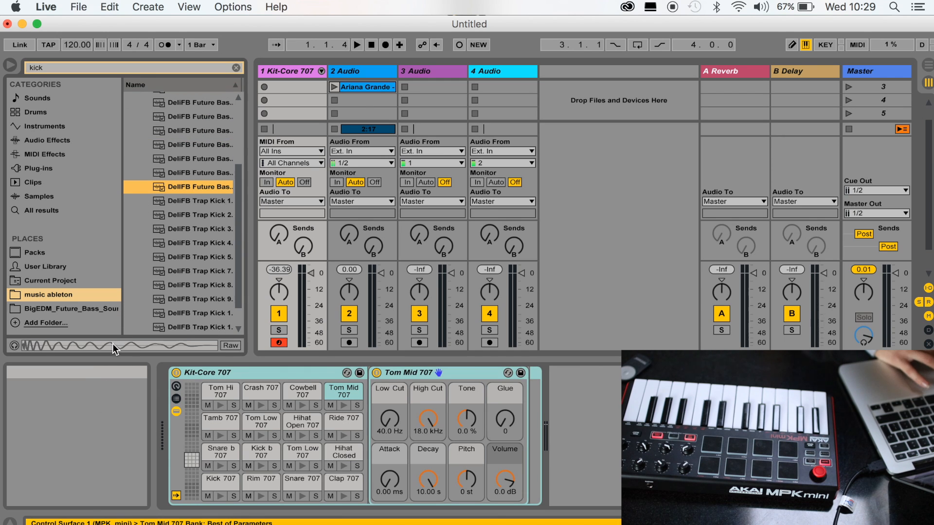
{"action": "left_click_drag", "start_coordinate": [170, 189], "coordinate": [298, 346]}
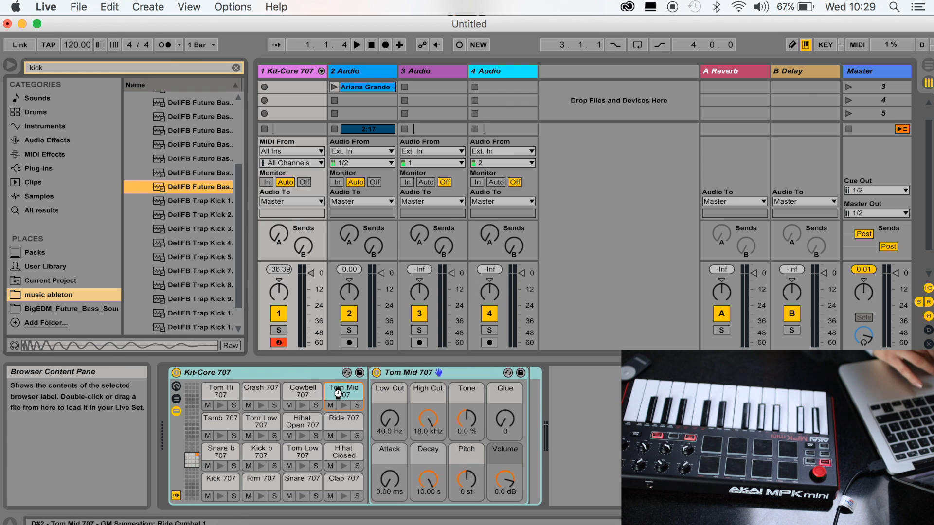
{"action": "left_click_drag", "start_coordinate": [338, 393], "coordinate": [337, 392]}
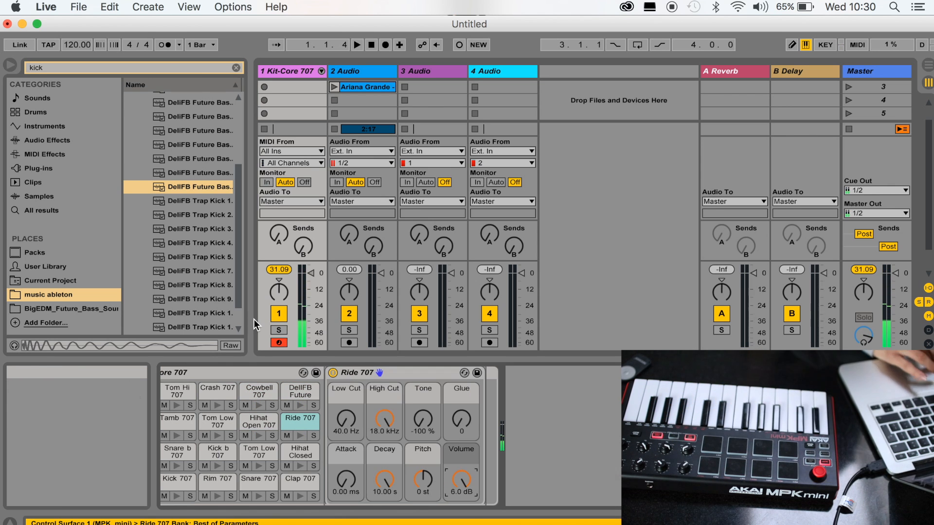
- Clear the kick search, browse the full list of audio effects and add a Reverb to the Kit-Core 707 track
{"action": "left_click", "coordinate": [30, 142]}
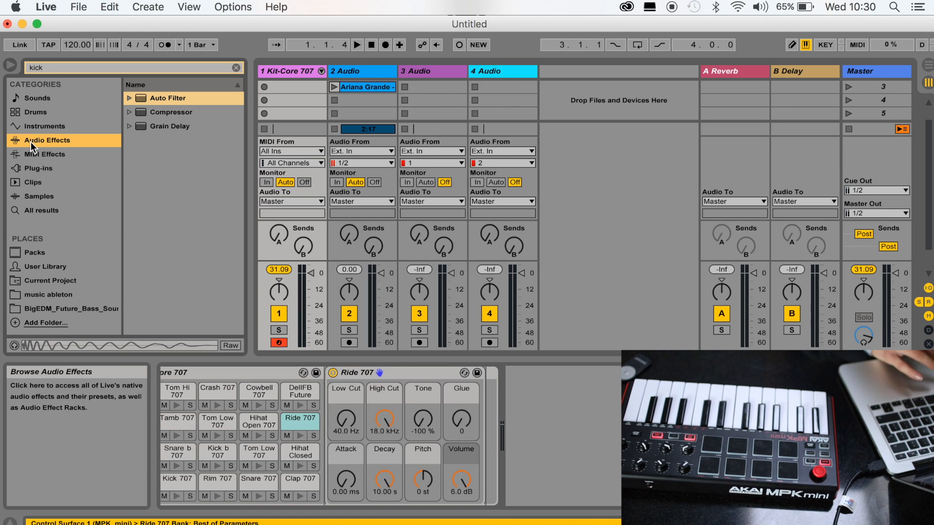
{"action": "left_click", "coordinate": [129, 112]}
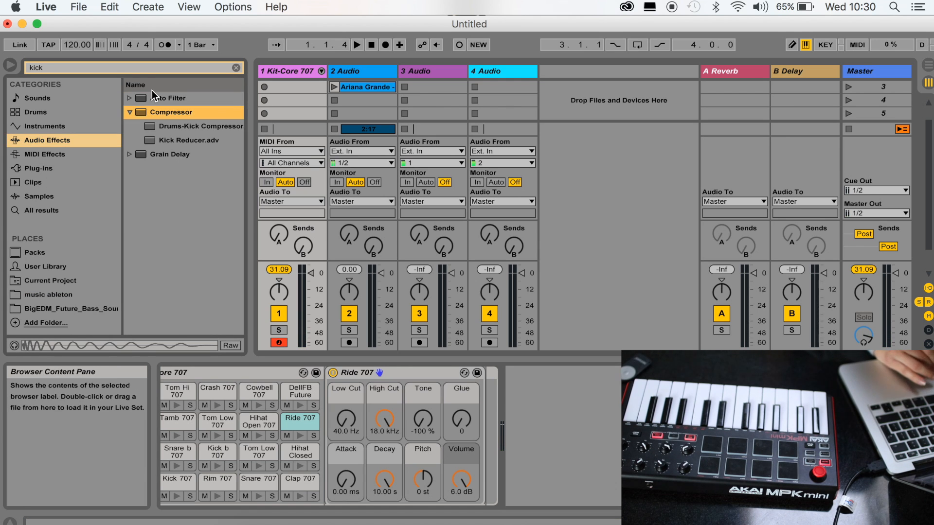
{"action": "left_click", "coordinate": [236, 67]}
{"action": "scroll", "coordinate": [174, 184], "scroll_direction": "up", "scroll_amount": 4}
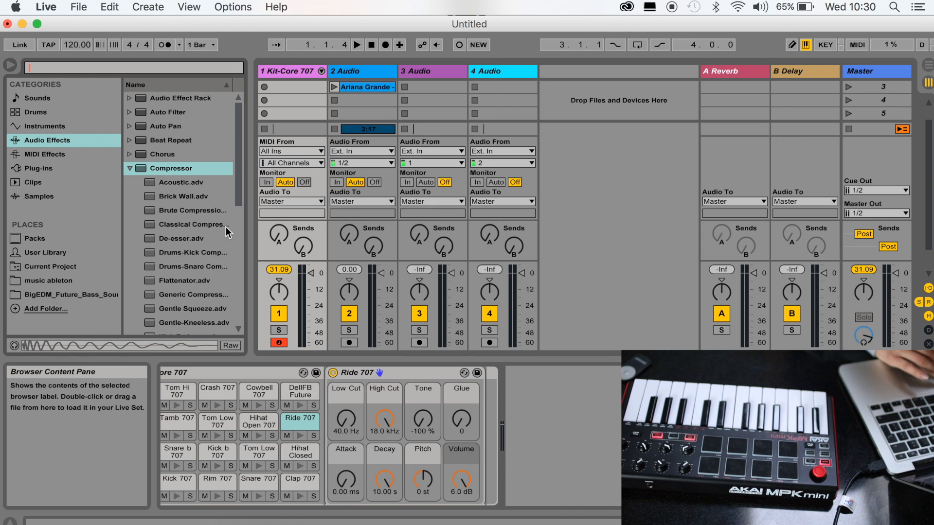
{"action": "scroll", "coordinate": [226, 227], "scroll_direction": "down", "scroll_amount": 10}
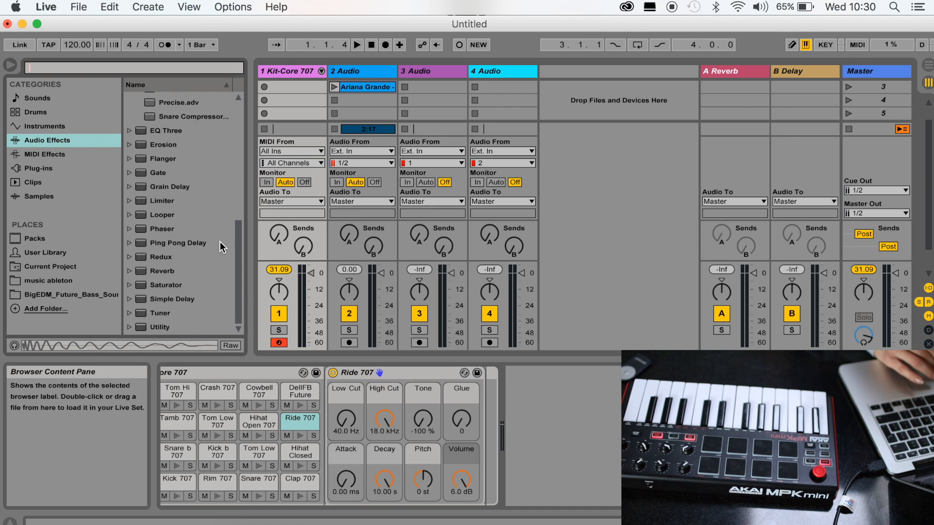
{"action": "double_click", "coordinate": [183, 272]}
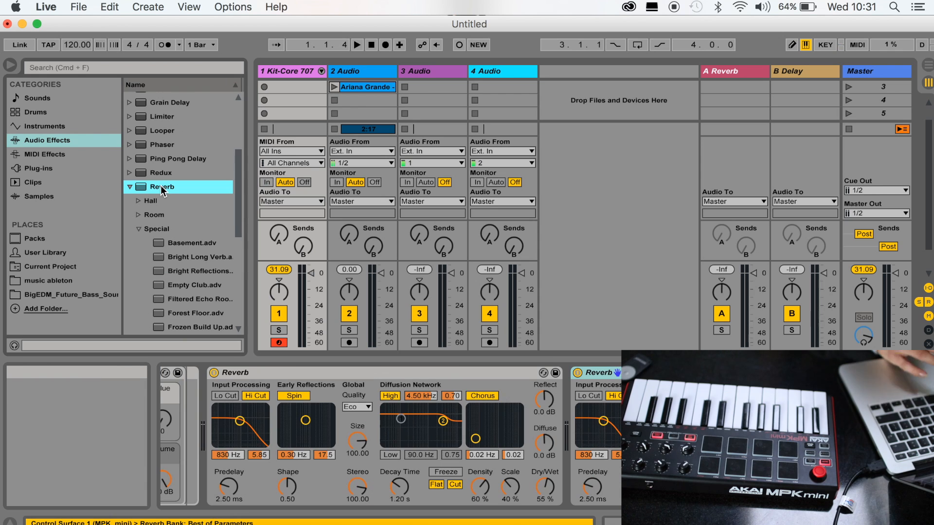
- Delete the duplicate Reverb from the Kit-Core 707 track's device chain
{"action": "left_click", "coordinate": [677, 372]}
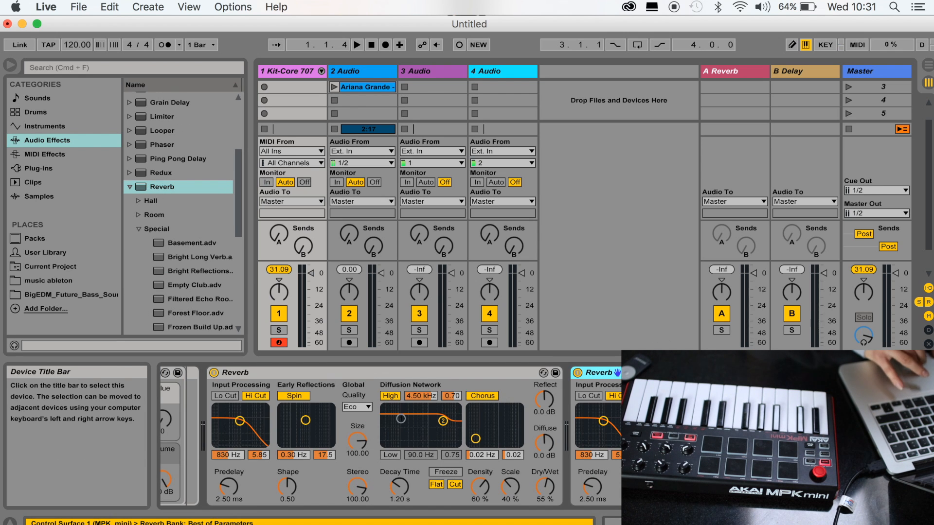
{"action": "left_click", "coordinate": [443, 382]}
{"action": "key", "text": "Delete"}
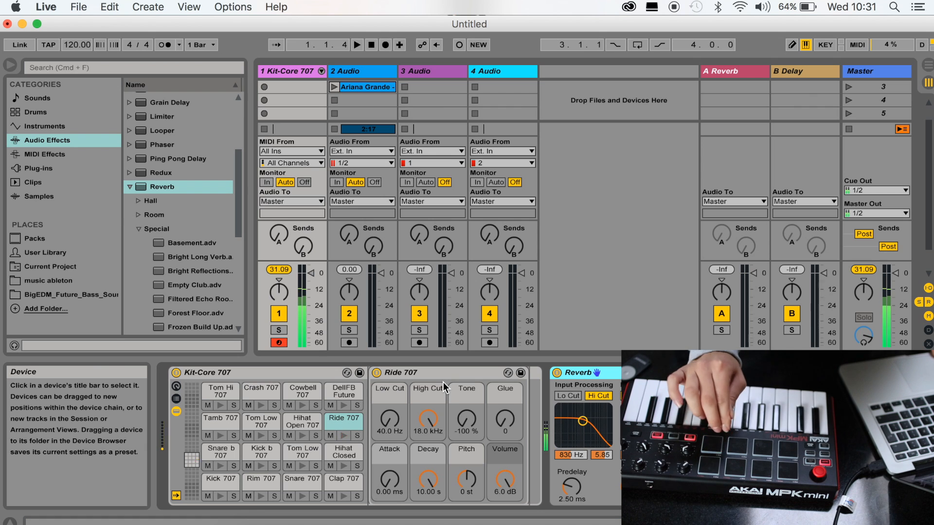
- Add EQ Three after the Reverb and set GainMid to 3.46 dB and GainHi to -18.9 dB
{"action": "scroll", "coordinate": [182, 267], "scroll_direction": "up", "scroll_amount": 5}
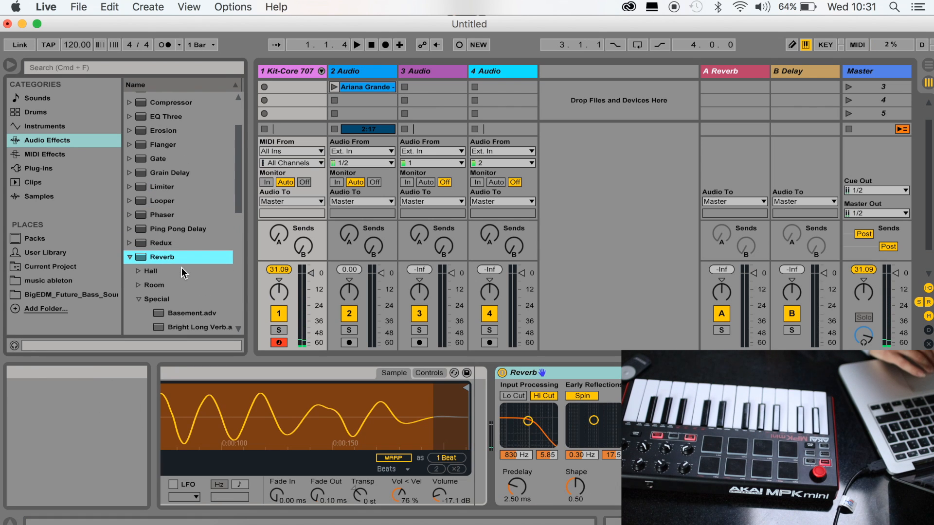
{"action": "left_click_drag", "start_coordinate": [163, 118], "coordinate": [851, 428]}
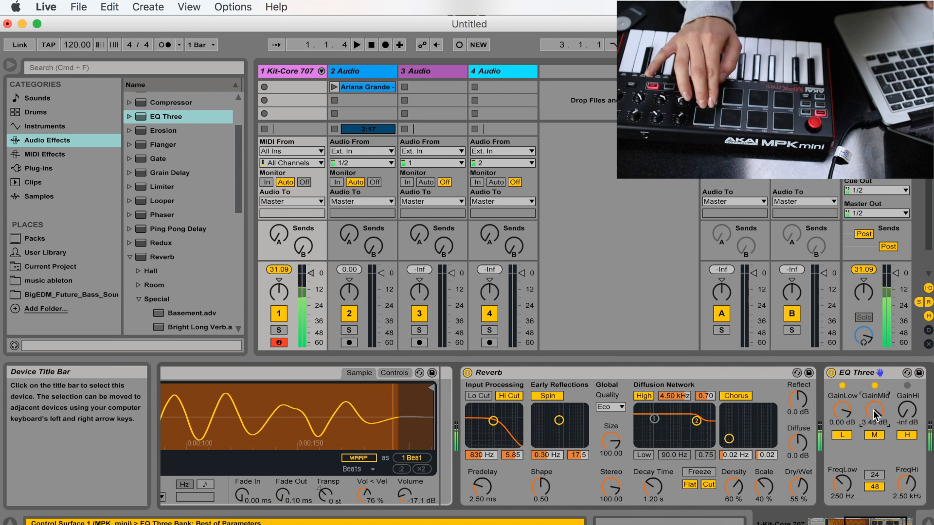
{"action": "left_click_drag", "start_coordinate": [907, 410], "coordinate": [907, 408]}
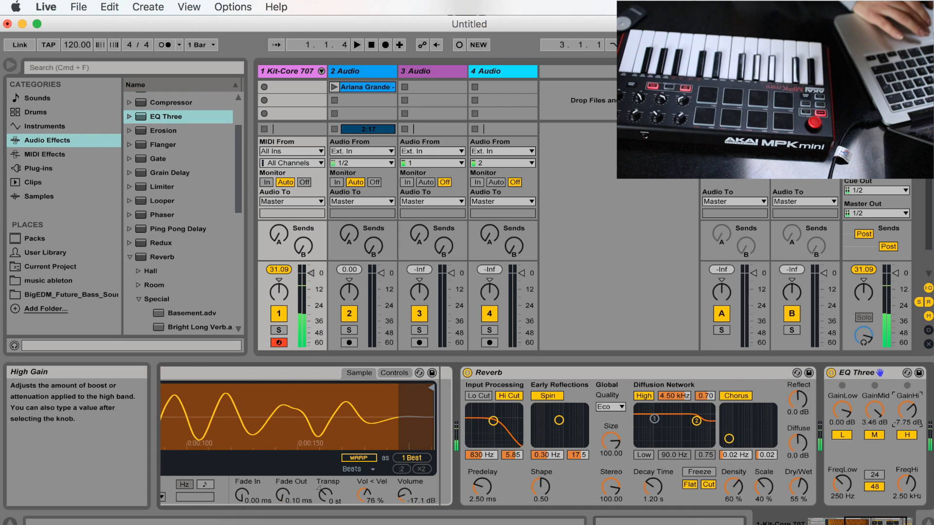
- Add a Compressor after EQ Three on the Kit-Core 707 track
{"action": "scroll", "coordinate": [162, 171], "scroll_direction": "up", "scroll_amount": 3}
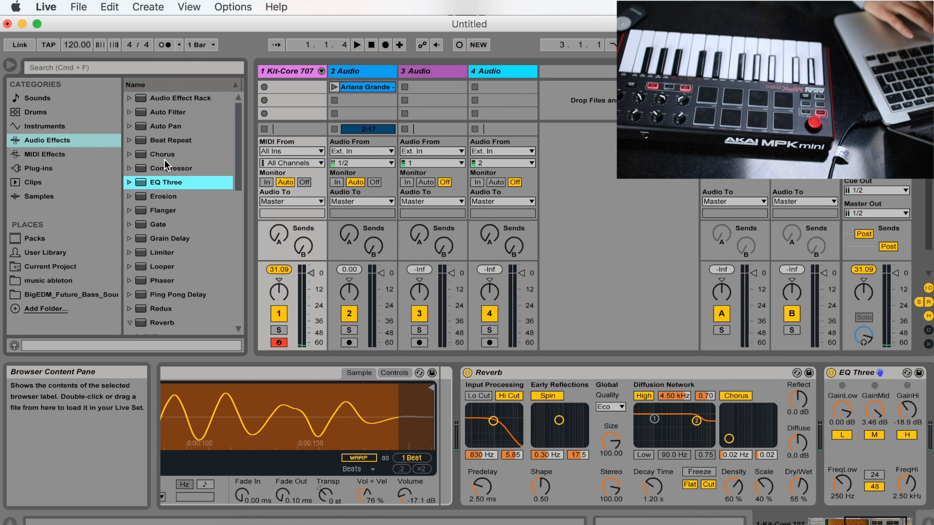
{"action": "left_click", "coordinate": [171, 168]}
{"action": "double_click", "coordinate": [170, 168]}
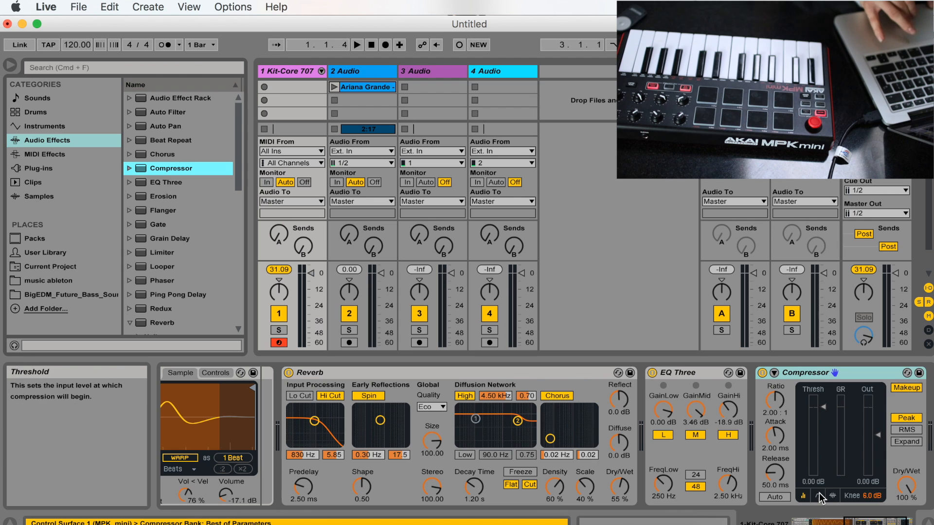
{"action": "left_click", "coordinate": [889, 433]}
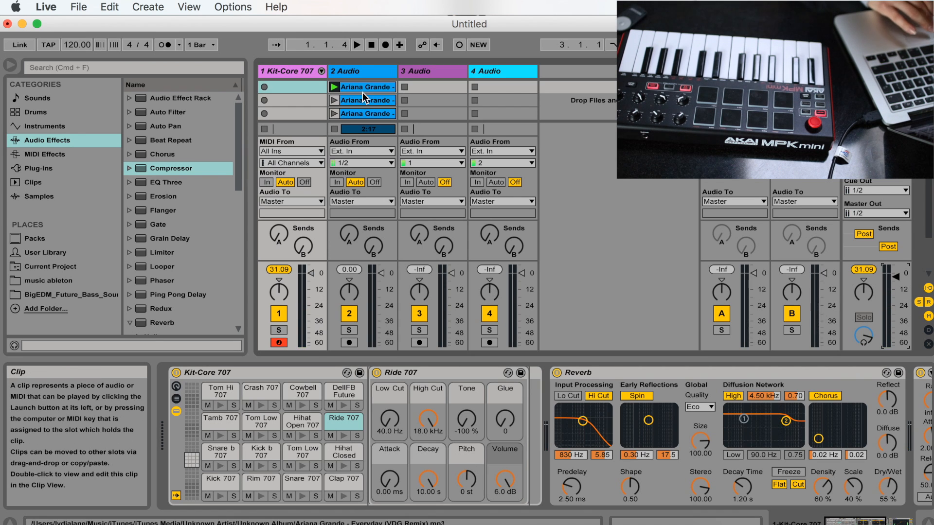
- Add an Auto Filter to the 2 Audio track and set its frequency to 12.9 kHz and resonance to 72 %
{"action": "left_click", "coordinate": [363, 87]}
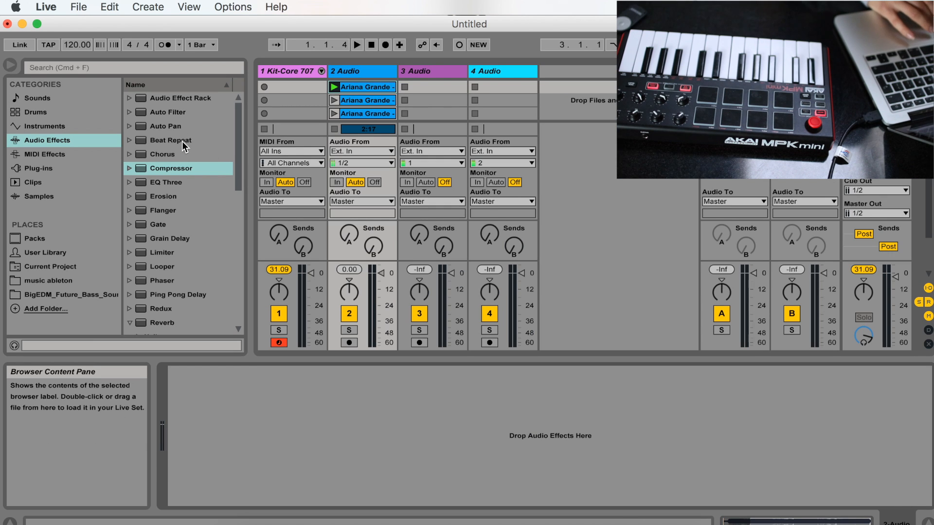
{"action": "double_click", "coordinate": [172, 114]}
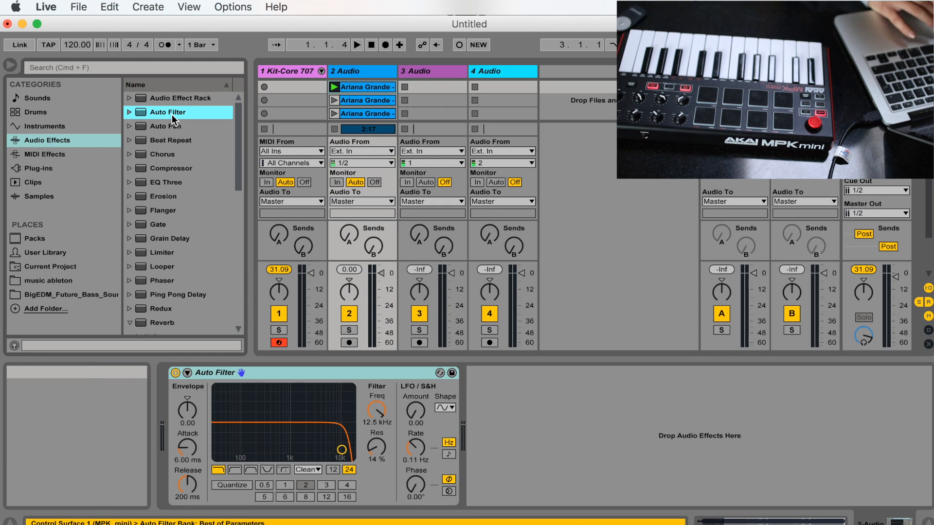
{"action": "left_click_drag", "start_coordinate": [342, 450], "coordinate": [341, 444]}
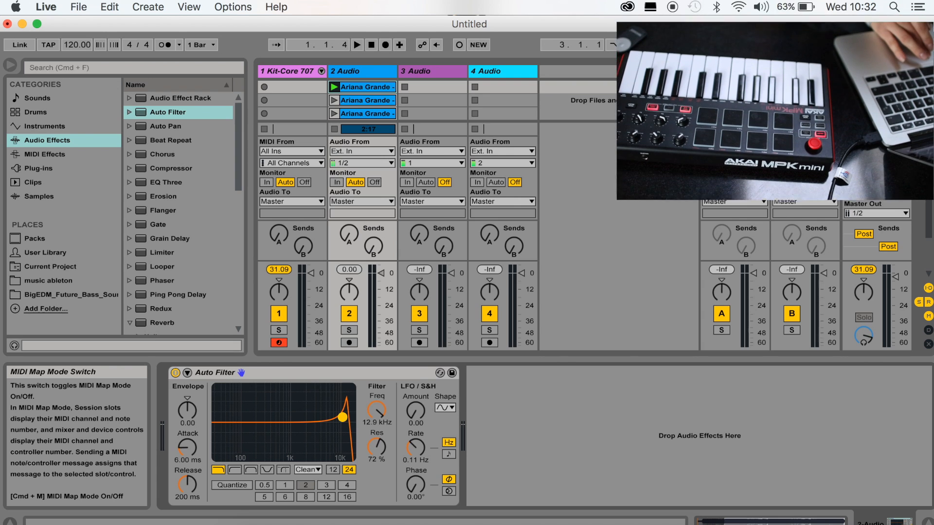
- MIDI-map the Auto Filter's Frequency to CC 1 and Resonance to CC 5, and launch the first song clip to try the knobs
{"action": "left_click", "coordinate": [856, 46]}
{"action": "left_click", "coordinate": [378, 414]}
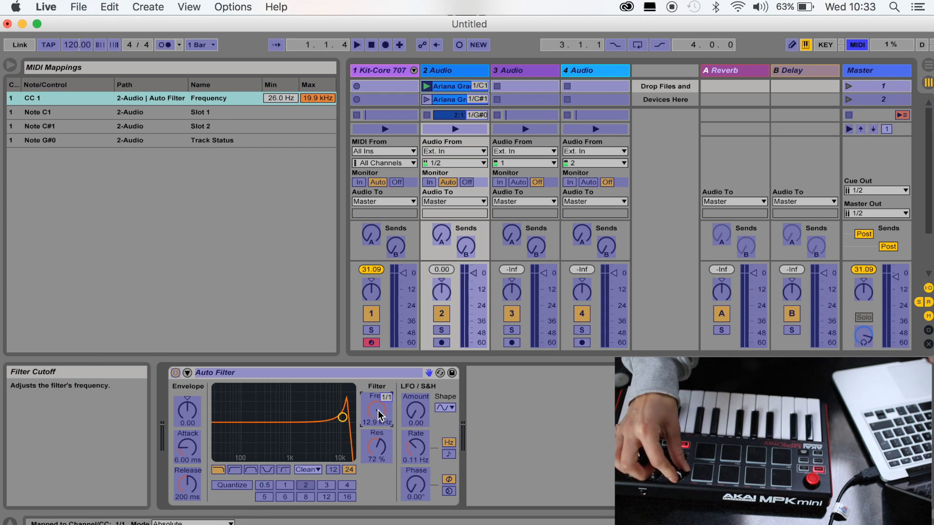
{"action": "left_click", "coordinate": [378, 449]}
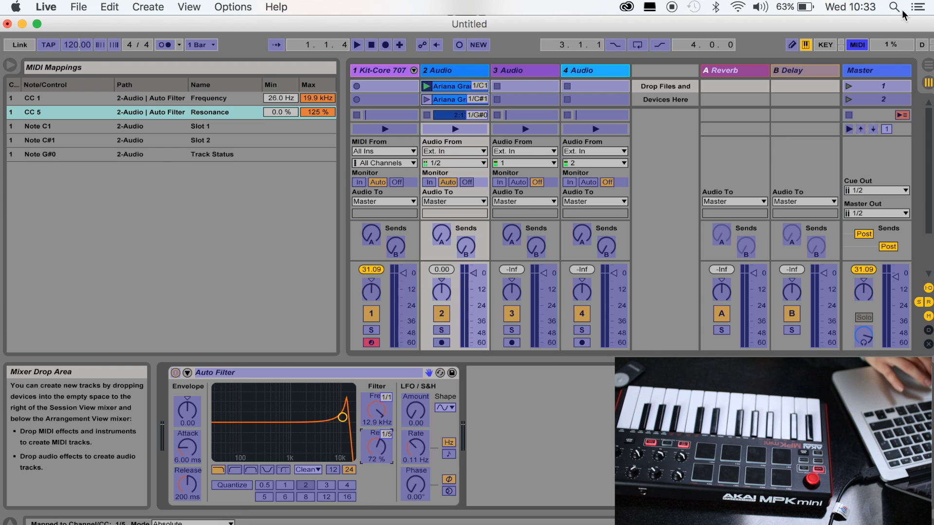
{"action": "left_click", "coordinate": [857, 46]}
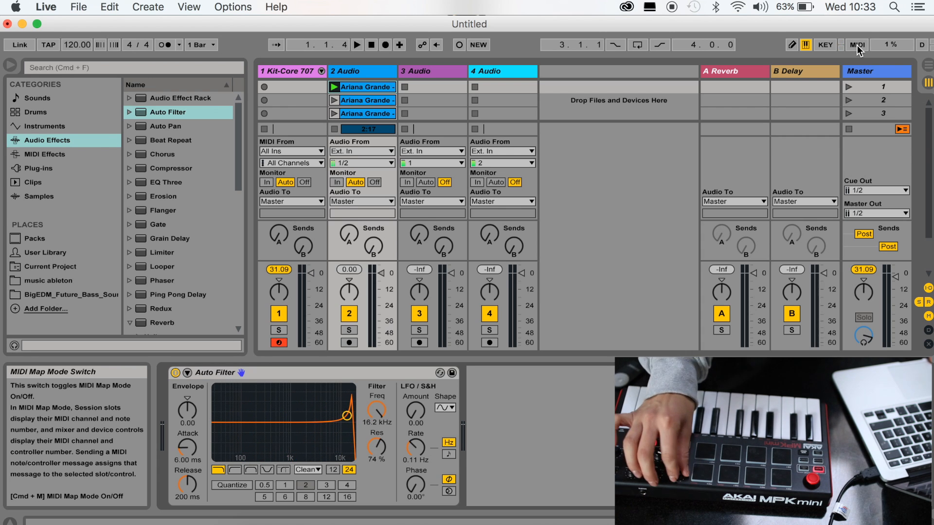
{"action": "left_click", "coordinate": [337, 88]}
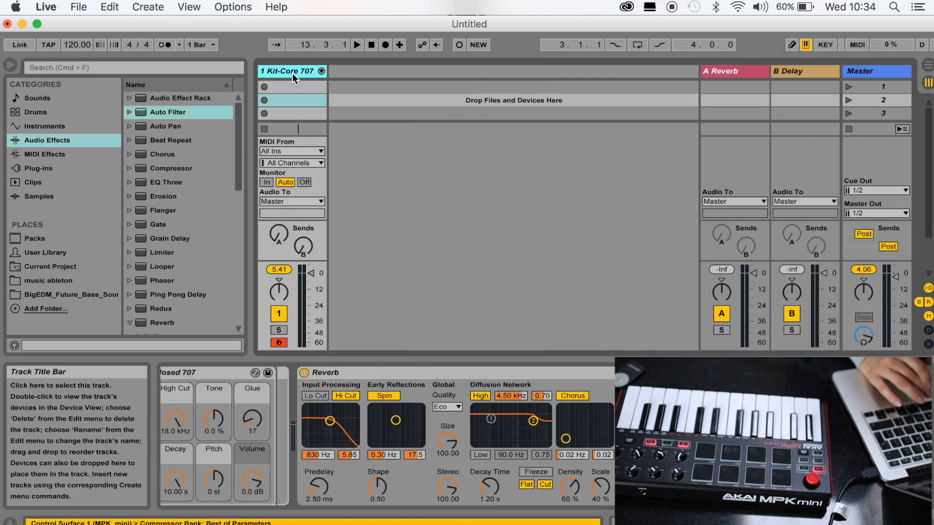
- Delete the Kit-Core 707 track and insert a new audio track and a new MIDI track
{"action": "left_click", "coordinate": [290, 74]}
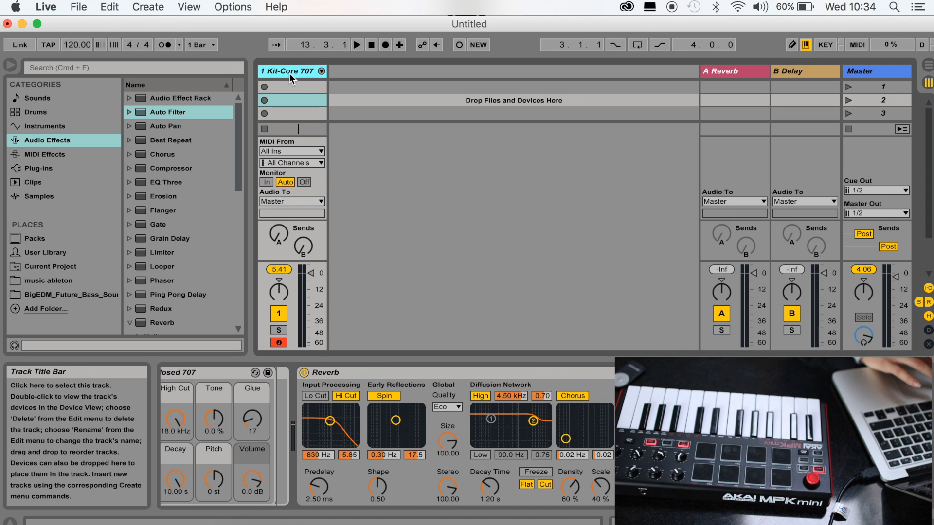
{"action": "key", "text": "Delete"}
{"action": "left_click", "coordinate": [148, 7]}
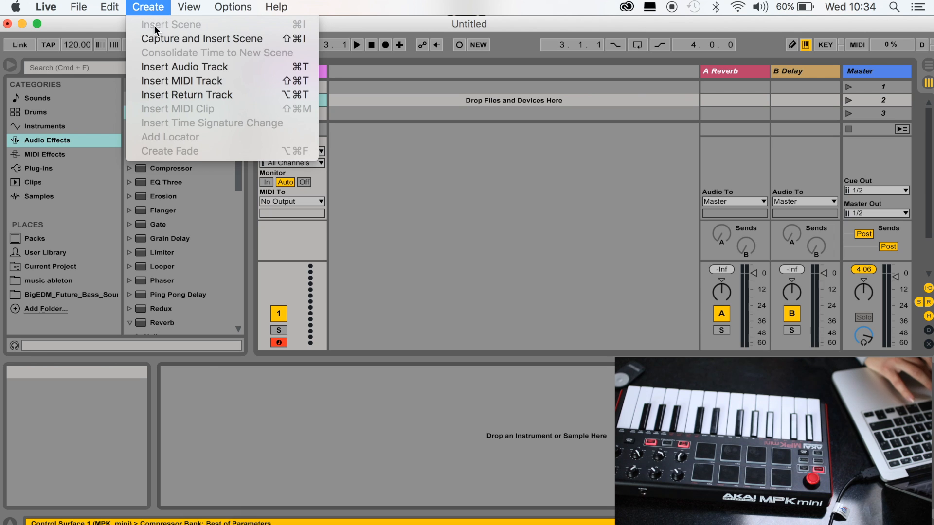
{"action": "left_click", "coordinate": [172, 67]}
{"action": "left_click", "coordinate": [147, 6]}
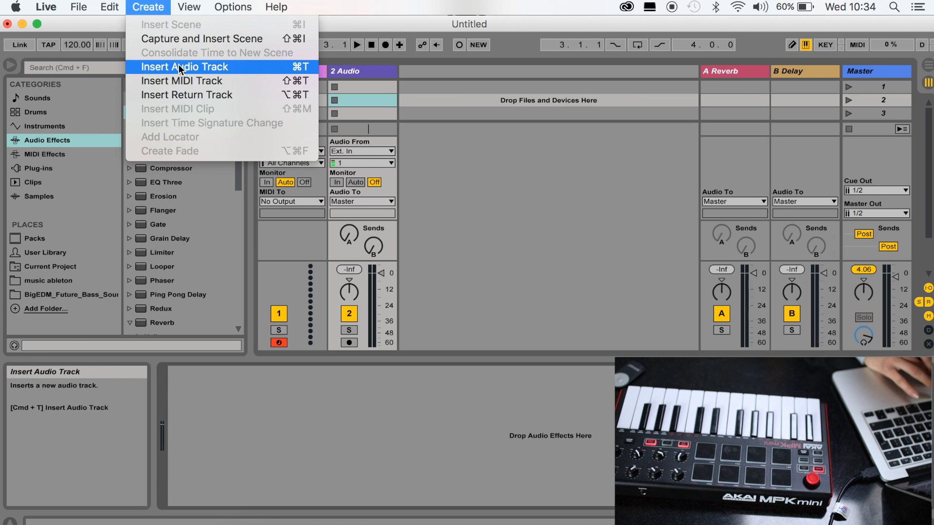
{"action": "left_click", "coordinate": [188, 78]}
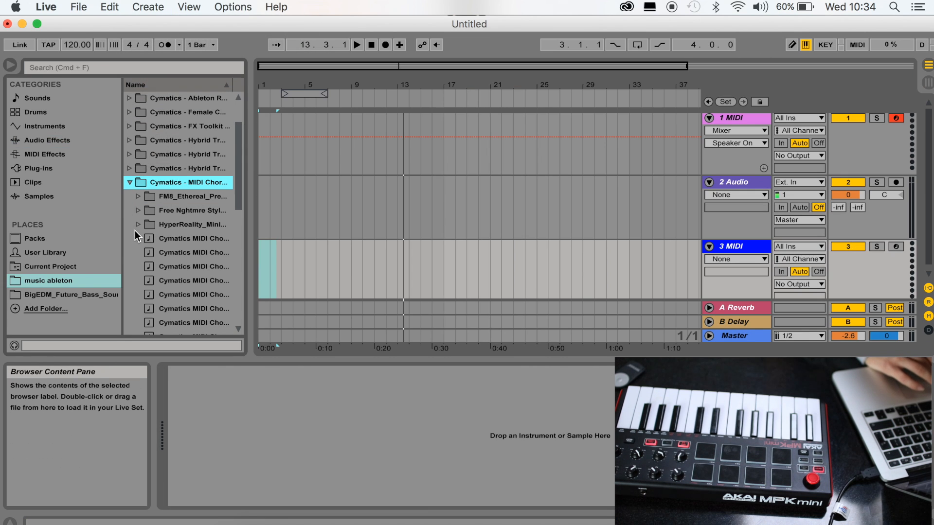
- Import Cymatics MIDI Chords 2 - Dm with its tempo data onto the 1 MIDI track at bar 6 and extend the clip to bar 27
{"action": "left_click", "coordinate": [138, 197]}
{"action": "left_click", "coordinate": [174, 253]}
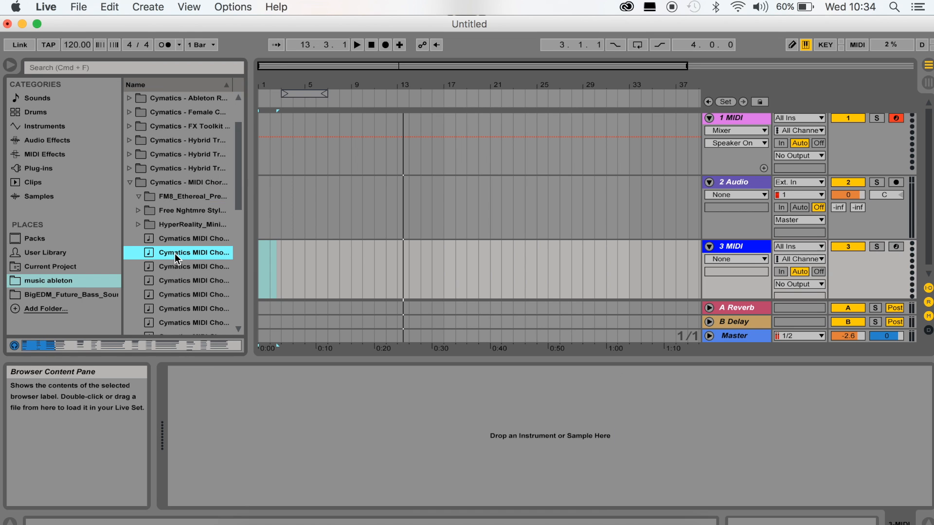
{"action": "mouse_move", "coordinate": [174, 253]}
{"action": "left_mouse_down"}
{"action": "mouse_move", "coordinate": [249, 208]}
{"action": "mouse_move", "coordinate": [316, 147]}
{"action": "left_mouse_up"}
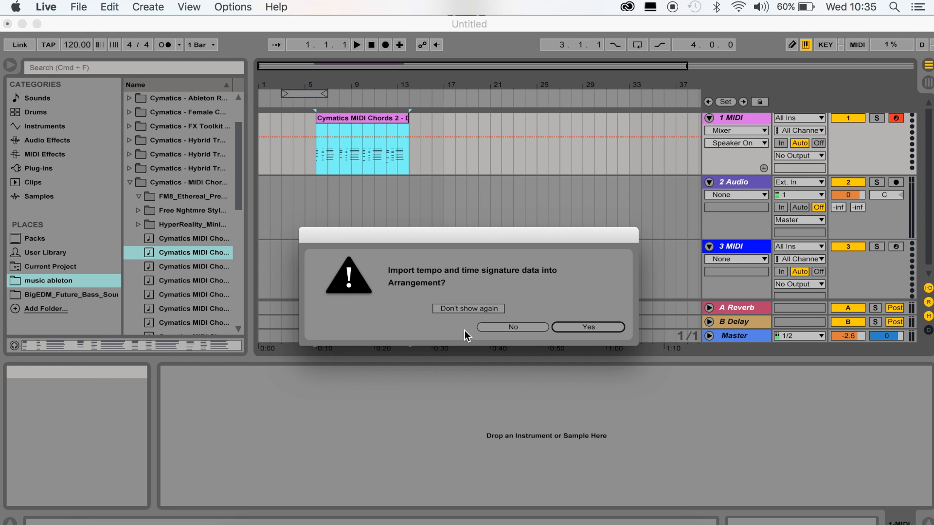
{"action": "left_click", "coordinate": [579, 329]}
{"action": "left_click_drag", "start_coordinate": [409, 141], "coordinate": [559, 141]}
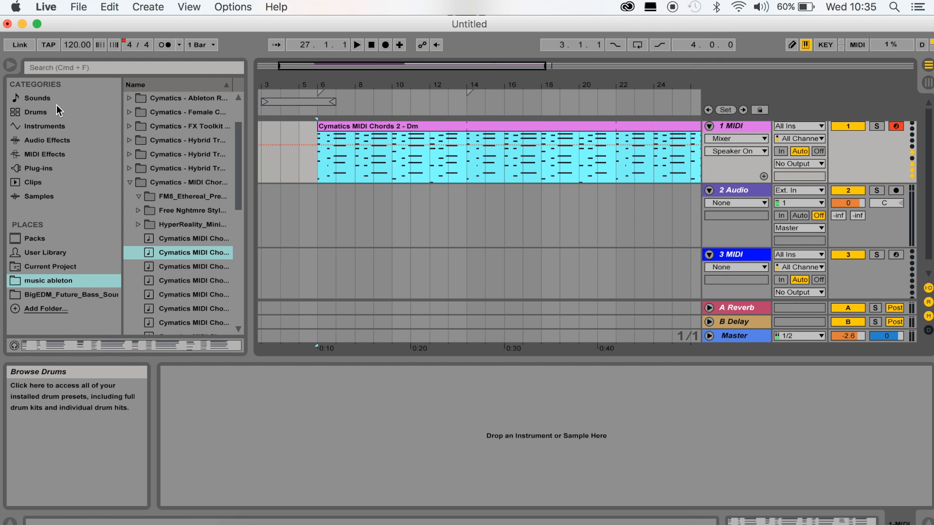
- Find the Hybrid VST plug-in, load it on the 1 MIDI track and move its window so the clip is visible
{"action": "left_click", "coordinate": [33, 98]}
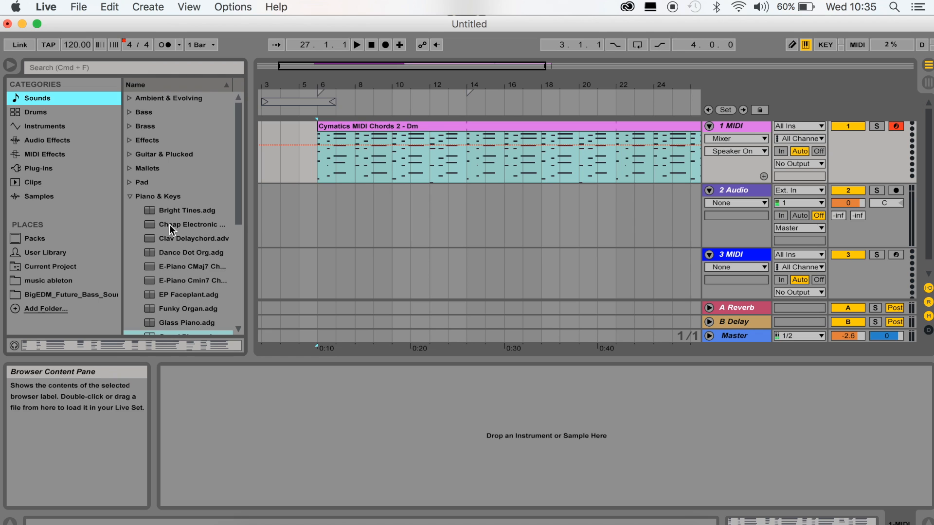
{"action": "scroll", "coordinate": [171, 253], "scroll_direction": "down", "scroll_amount": 3}
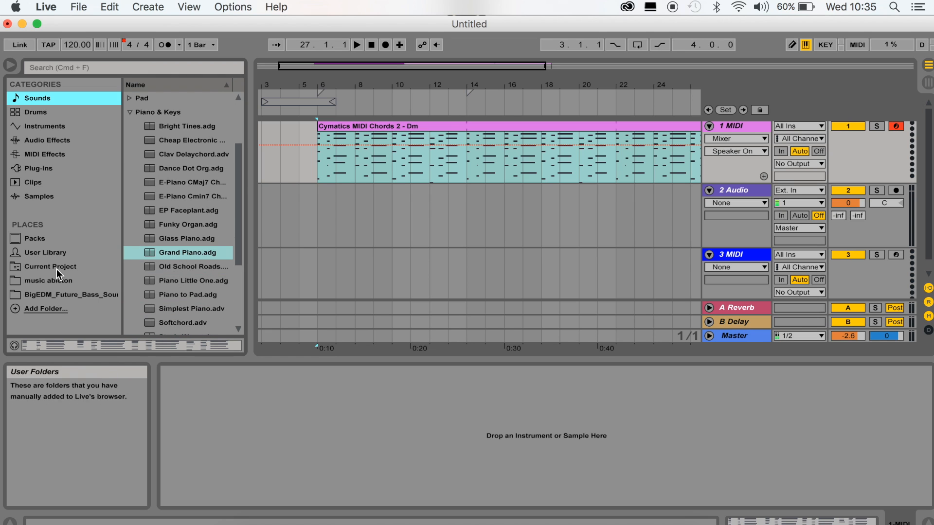
{"action": "left_click", "coordinate": [39, 140]}
{"action": "left_click", "coordinate": [39, 168]}
{"action": "left_click", "coordinate": [169, 197]}
{"action": "double_click", "coordinate": [168, 196]}
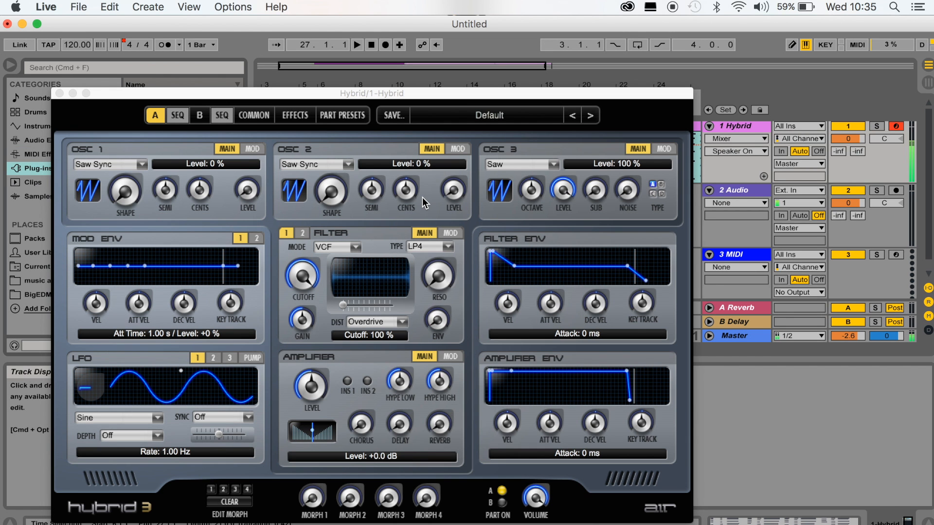
{"action": "left_click_drag", "start_coordinate": [428, 92], "coordinate": [386, 171]}
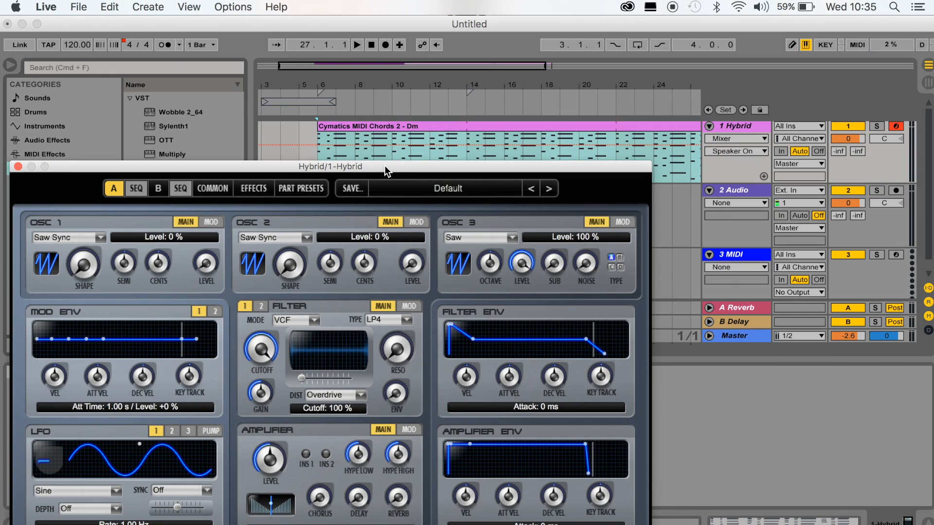
- While the chords play, set Hybrid's filter resonance to 23 % and raise the amplifier's Hype High, Hype Low and Delay
{"action": "key", "text": "space"}
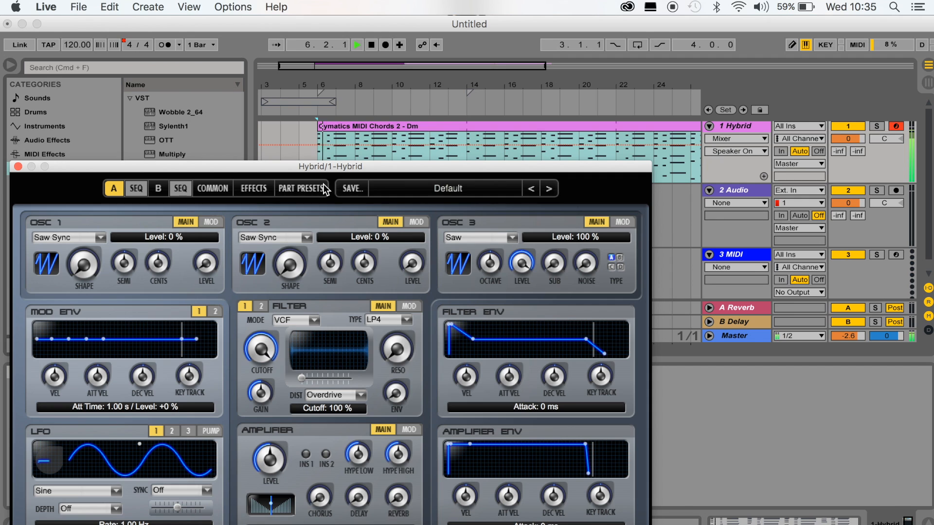
{"action": "left_click", "coordinate": [391, 351]}
{"action": "left_click_drag", "start_coordinate": [391, 350], "coordinate": [389, 316]}
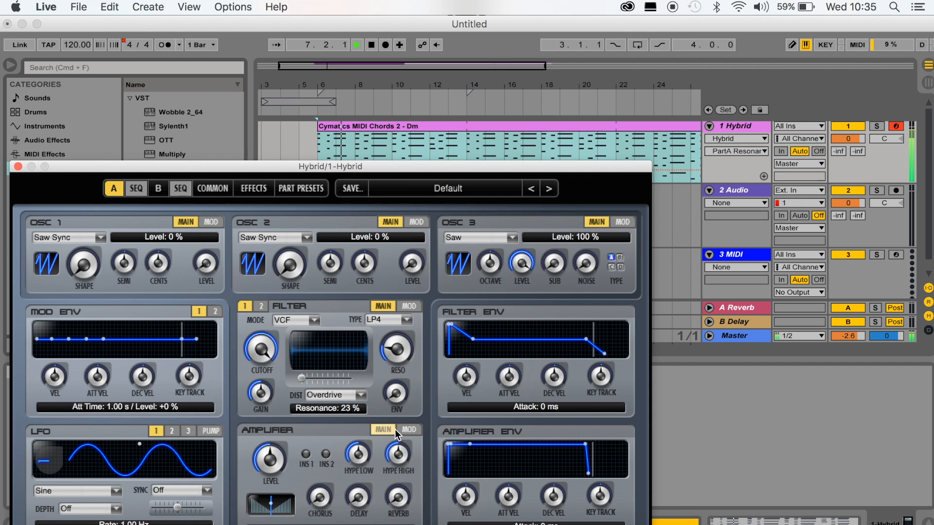
{"action": "left_click", "coordinate": [398, 440]}
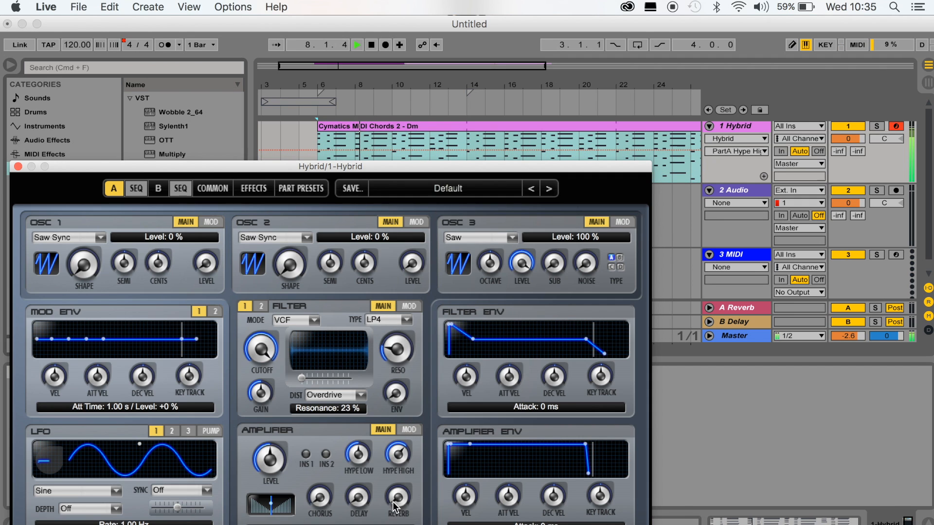
{"action": "left_click", "coordinate": [359, 443]}
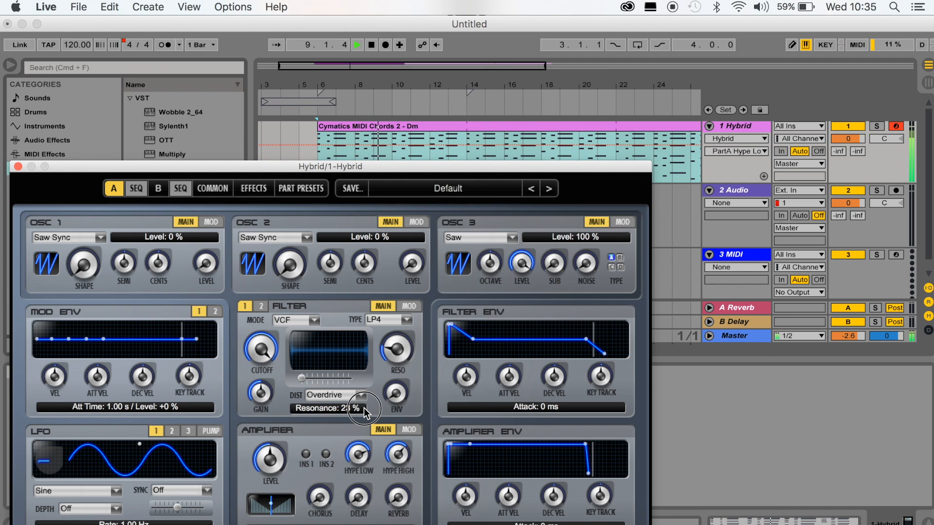
{"action": "left_click", "coordinate": [354, 490]}
{"action": "left_click_drag", "start_coordinate": [353, 487], "coordinate": [353, 478]}
- Raise oscillator 3's Sub and Noise amounts and adjust its Level and Octave, leaving Octave at +0
{"action": "left_click", "coordinate": [553, 265]}
{"action": "left_click", "coordinate": [586, 265]}
{"action": "left_click_drag", "start_coordinate": [586, 265], "coordinate": [585, 262]}
{"action": "left_click", "coordinate": [522, 263]}
{"action": "left_click", "coordinate": [491, 264]}
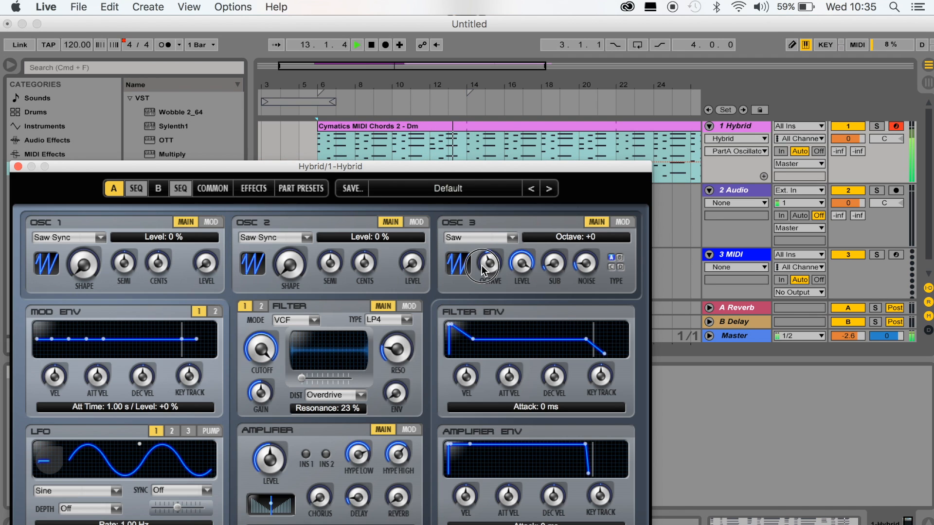
- Set the filter envelope's attack to 102 ms, and the filter's gain to 52 %, resonance to 27 % and envelope amount to +21 %
{"action": "left_click_drag", "start_coordinate": [474, 337], "coordinate": [455, 325]}
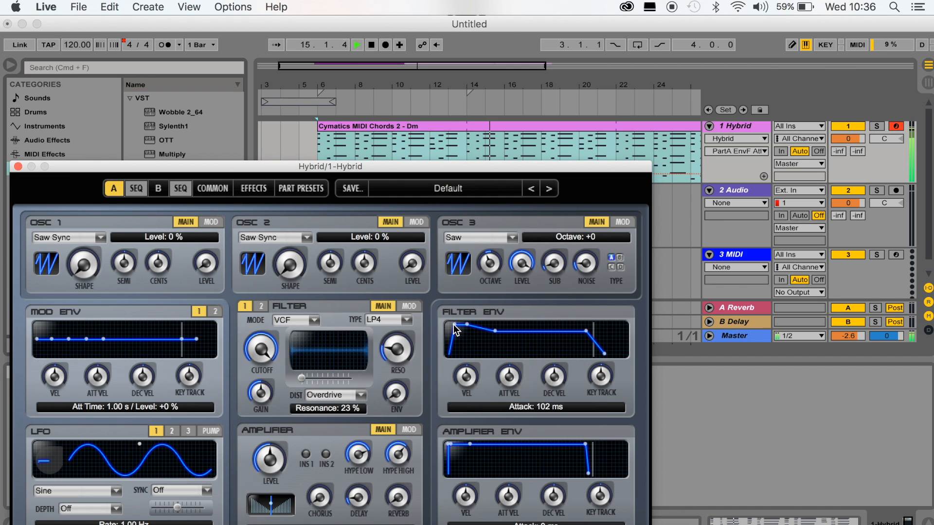
{"action": "left_click", "coordinate": [270, 357]}
{"action": "left_click", "coordinate": [260, 389]}
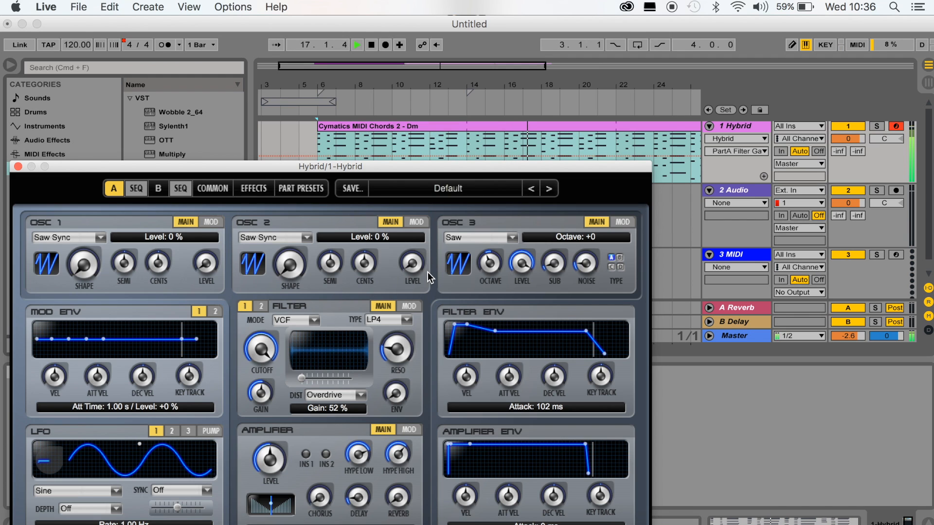
{"action": "left_click", "coordinate": [385, 352]}
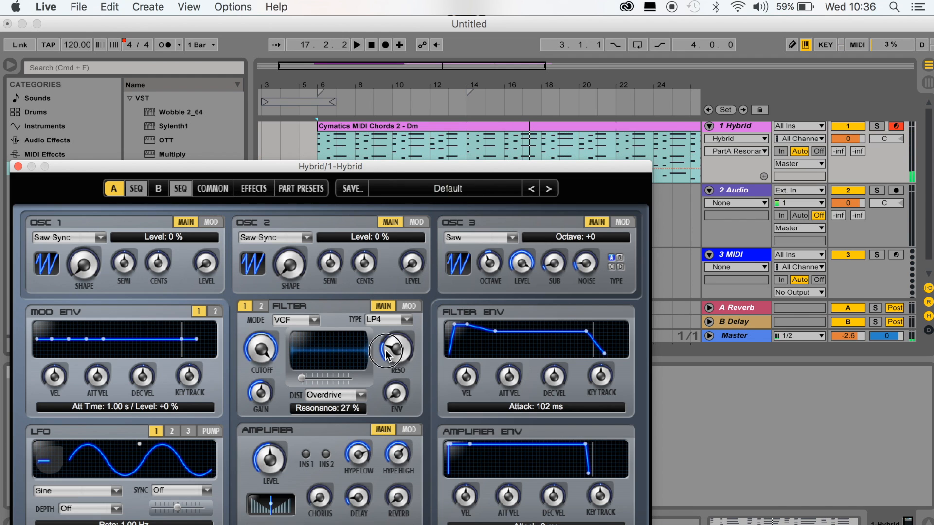
{"action": "left_click", "coordinate": [389, 391]}
{"action": "key", "text": "space"}
{"action": "left_click_drag", "start_coordinate": [389, 390], "coordinate": [389, 382]}
- Set oscillator 2's waveform to Saw CM and close the Hybrid window
{"action": "left_click", "coordinate": [265, 238]}
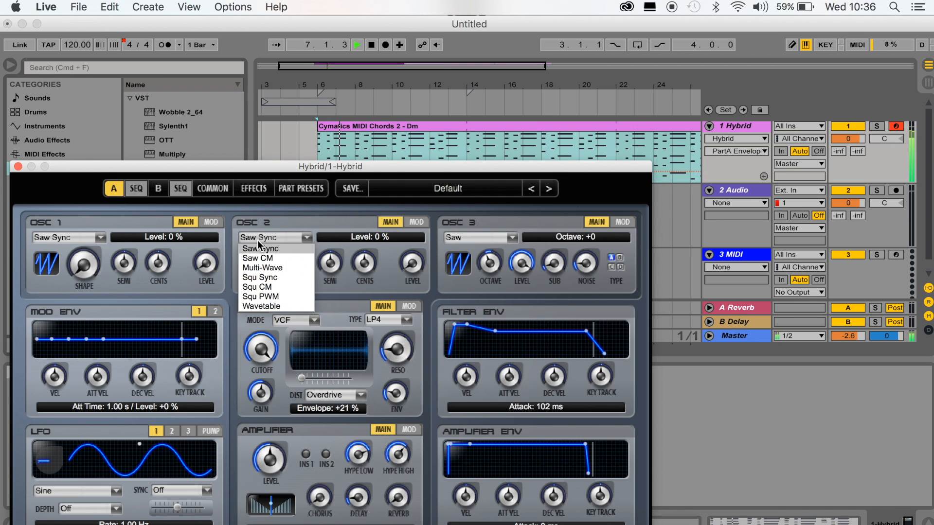
{"action": "left_click", "coordinate": [276, 267]}
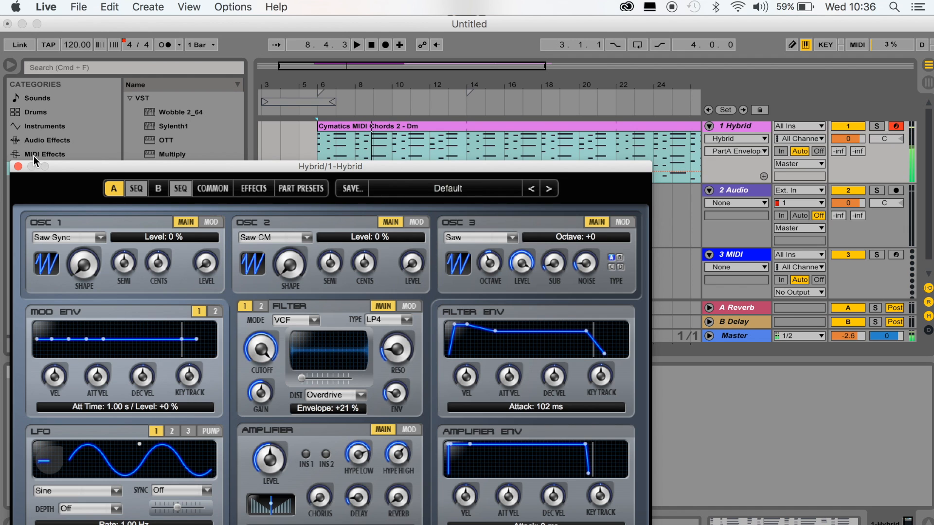
{"action": "left_click", "coordinate": [18, 166]}
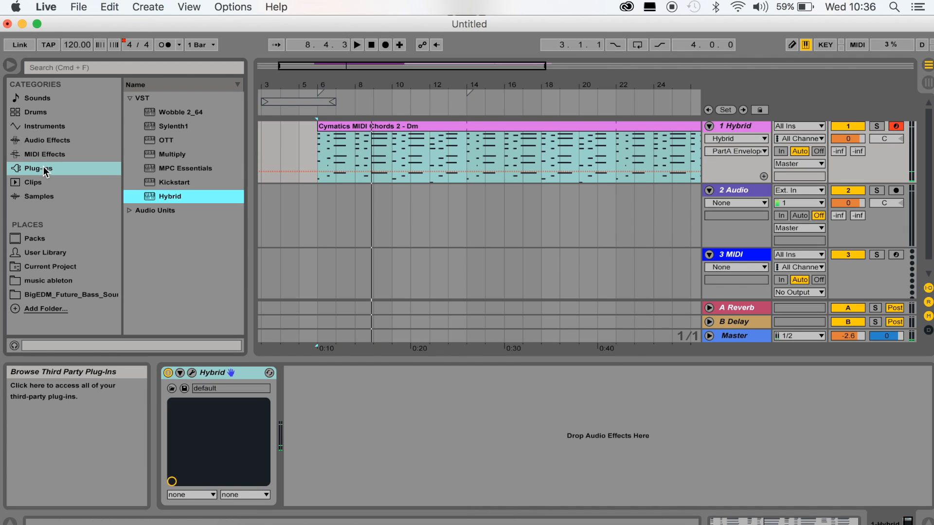
- Add the OTT plug-in after Hybrid on track 1 and move its window clear of the browser and device chain
{"action": "left_click", "coordinate": [325, 141]}
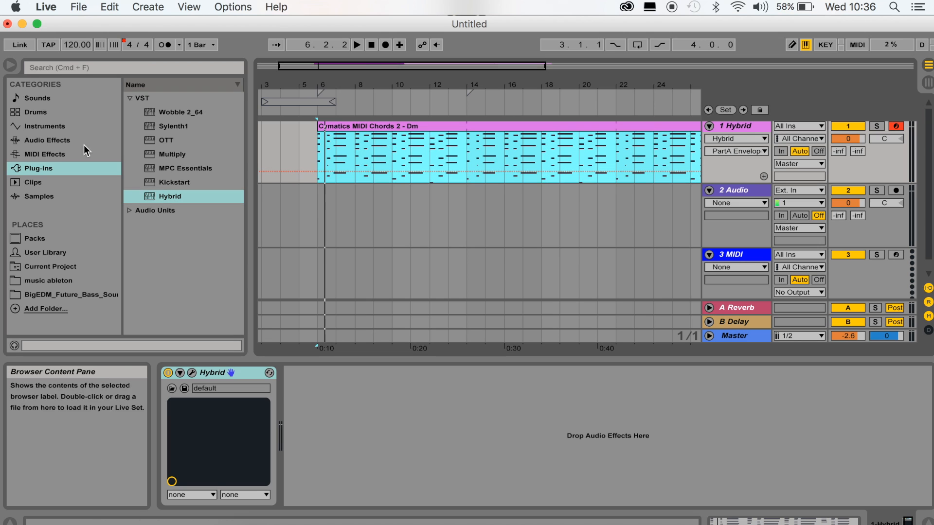
{"action": "double_click", "coordinate": [164, 141]}
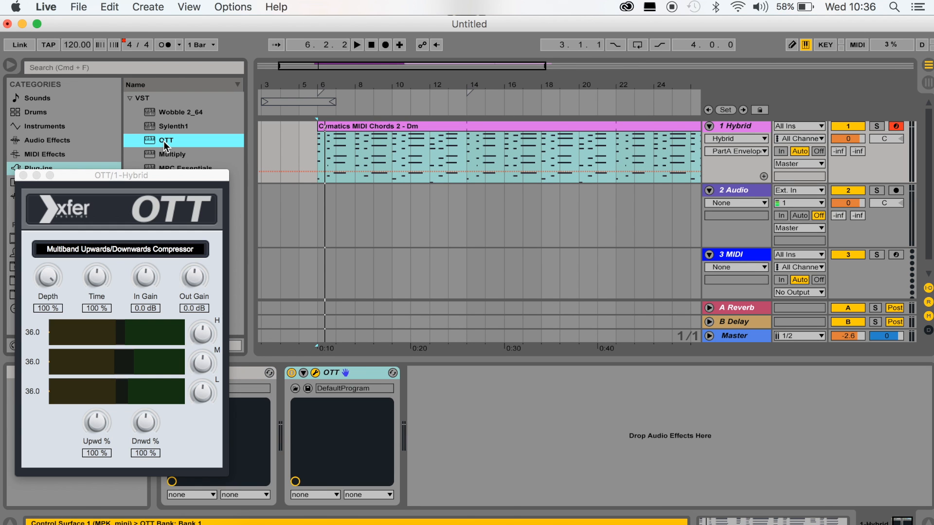
{"action": "left_click_drag", "start_coordinate": [117, 171], "coordinate": [124, 246]}
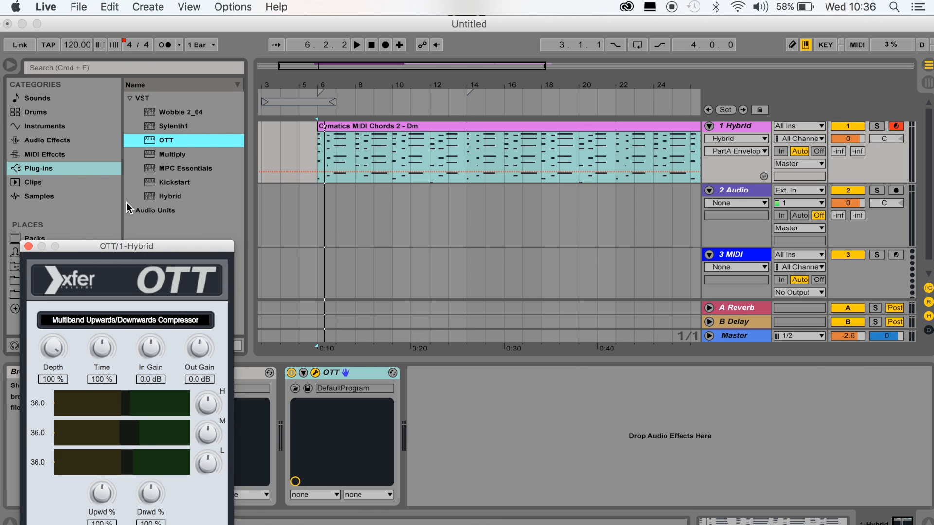
{"action": "left_click_drag", "start_coordinate": [86, 252], "coordinate": [526, 200]}
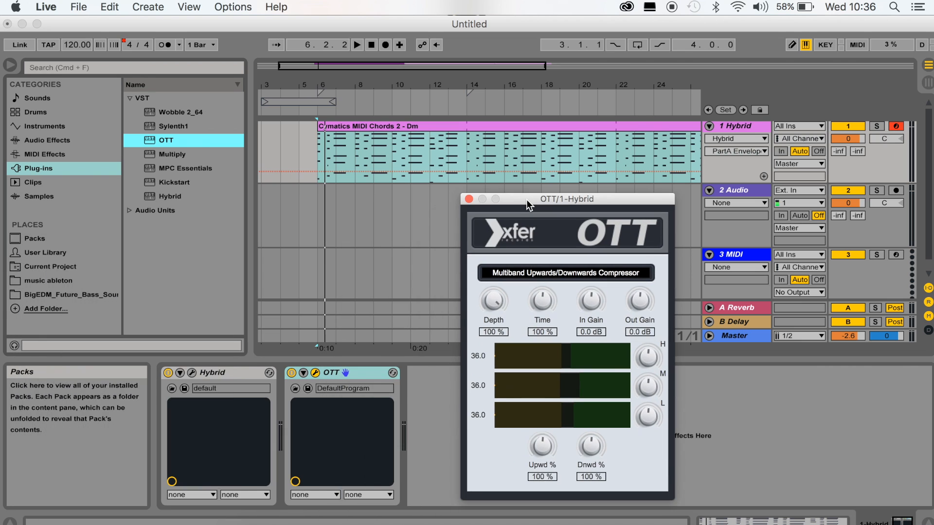
- Play the chords, close the OTT window, and switch OTT off and on again to compare the sound
{"action": "key", "text": "space"}
{"action": "left_click", "coordinate": [469, 199]}
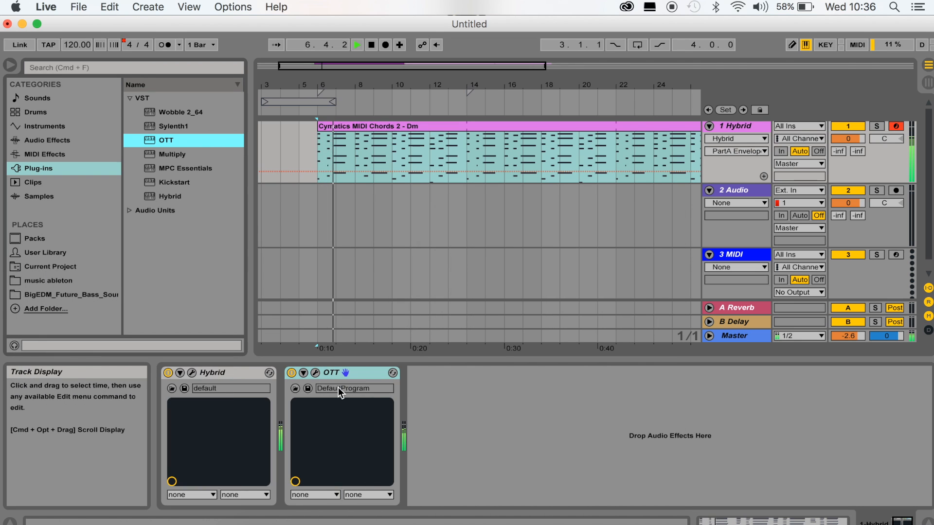
{"action": "left_click", "coordinate": [292, 373]}
{"action": "left_click", "coordinate": [292, 372]}
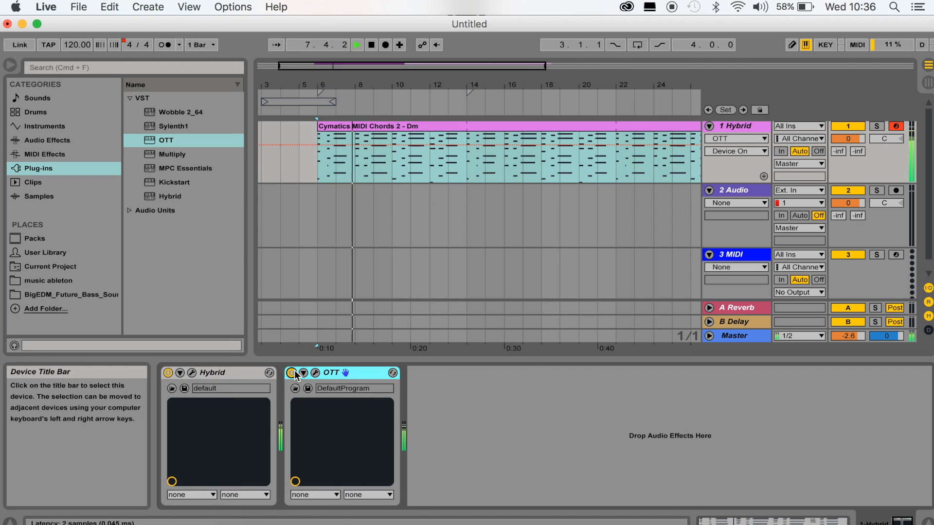
- Reopen the OTT window and, while the chords play, raise the mid and low band gains and slightly lower the high band gain
{"action": "double_click", "coordinate": [355, 374]}
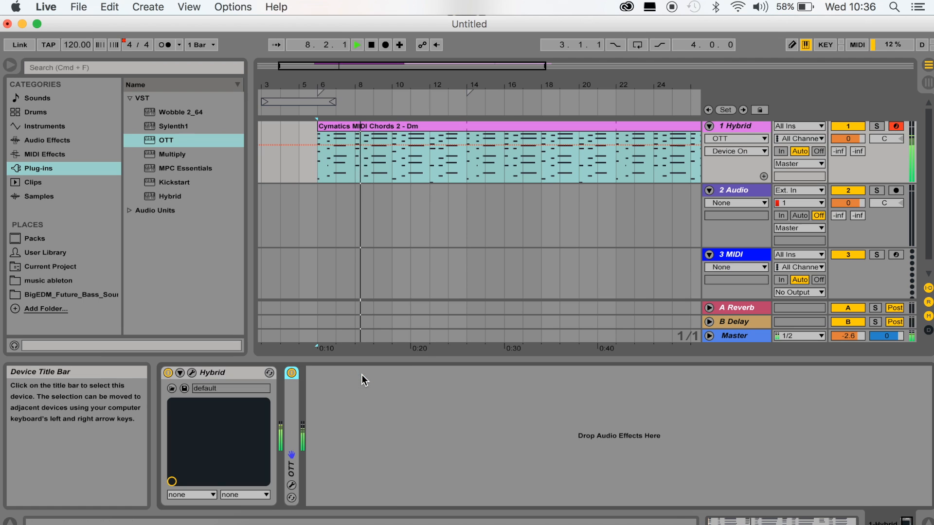
{"action": "double_click", "coordinate": [291, 392]}
{"action": "left_click", "coordinate": [314, 373]}
{"action": "key", "text": "space"}
{"action": "left_click", "coordinate": [650, 387]}
{"action": "left_click", "coordinate": [645, 358]}
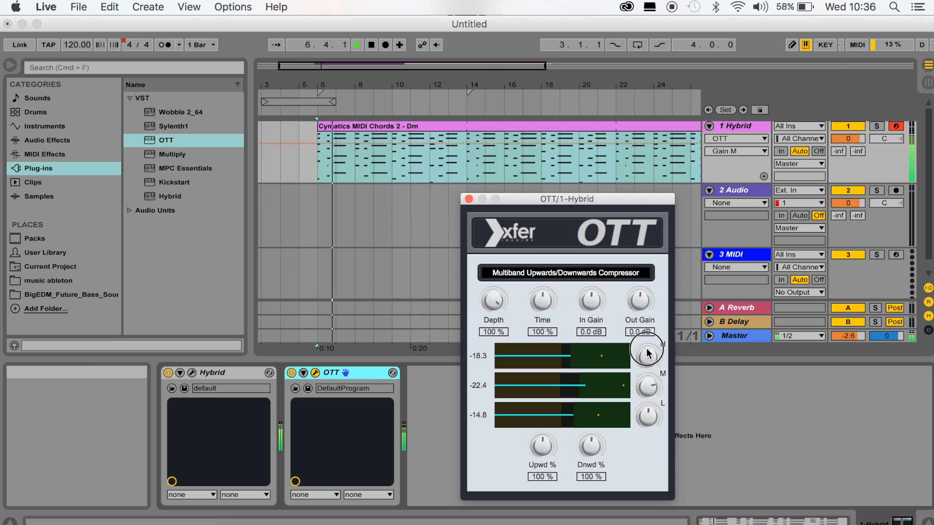
{"action": "left_click", "coordinate": [648, 415]}
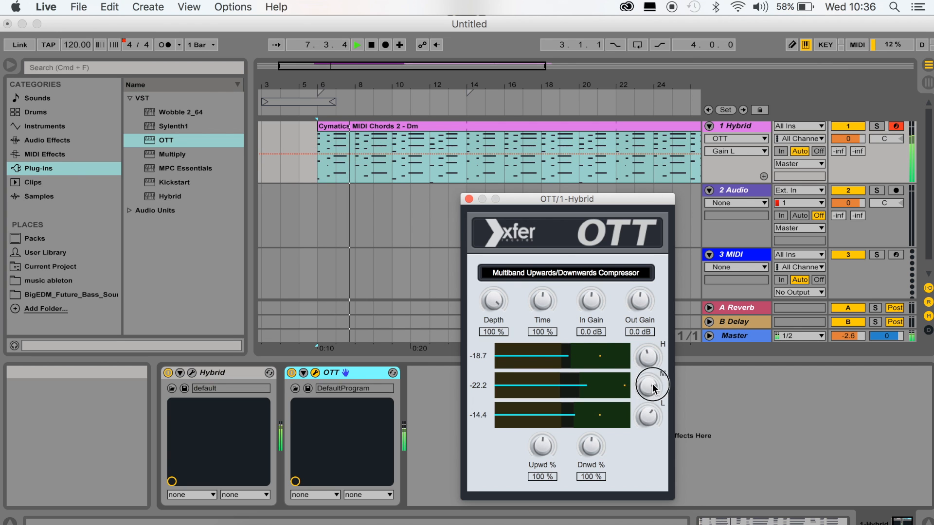
- Set OTT's input gain to 12.9 dB and output gain to 7.9 dB, and close its window
{"action": "left_click_drag", "start_coordinate": [592, 301], "coordinate": [590, 256]}
{"action": "left_click_drag", "start_coordinate": [639, 301], "coordinate": [640, 279]}
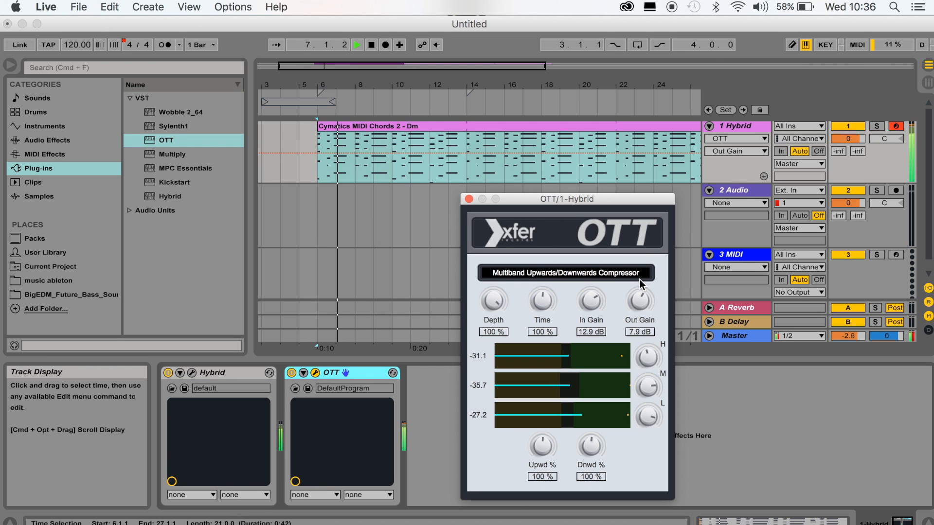
{"action": "left_click", "coordinate": [469, 199]}
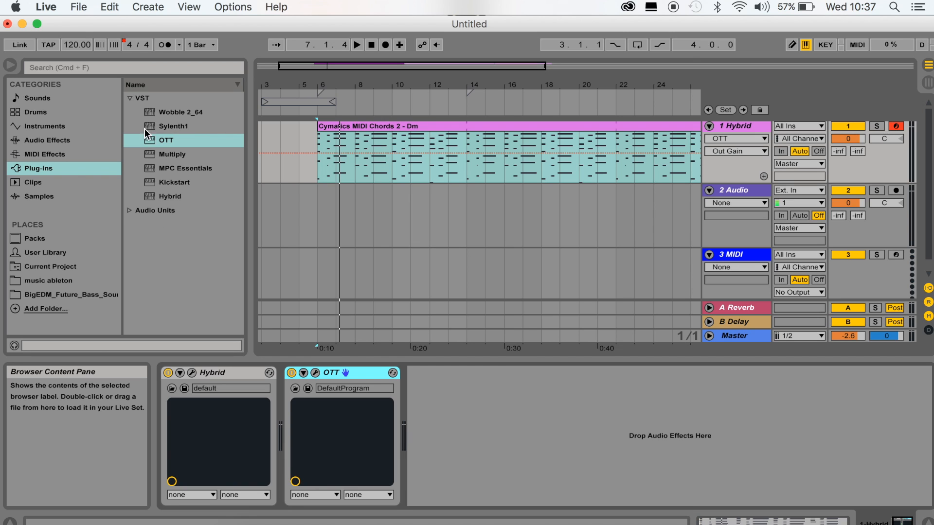
- Add the Nicky Romero Kickstart Audio Unit after OTT on track 1 and move its window away from the MIDI clip
{"action": "left_click", "coordinate": [129, 212]}
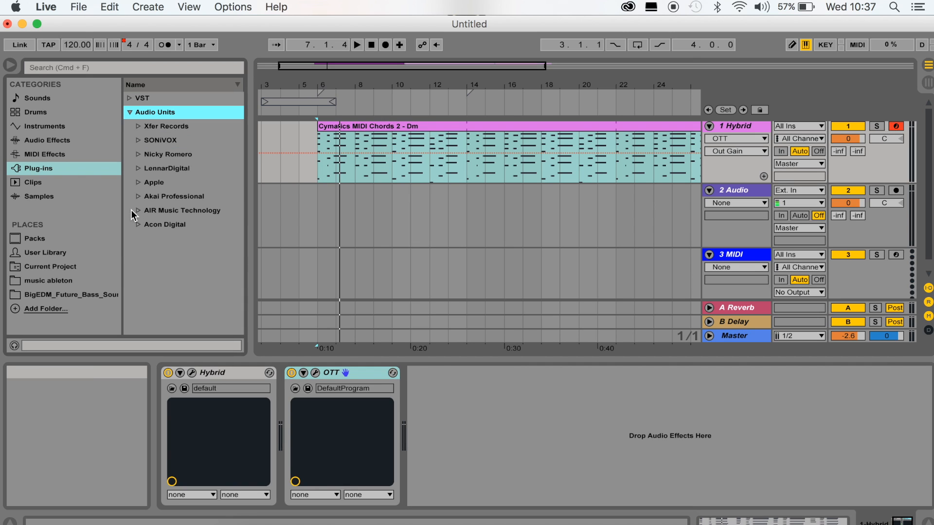
{"action": "left_click", "coordinate": [173, 127]}
{"action": "left_click", "coordinate": [181, 155]}
{"action": "double_click", "coordinate": [147, 157]}
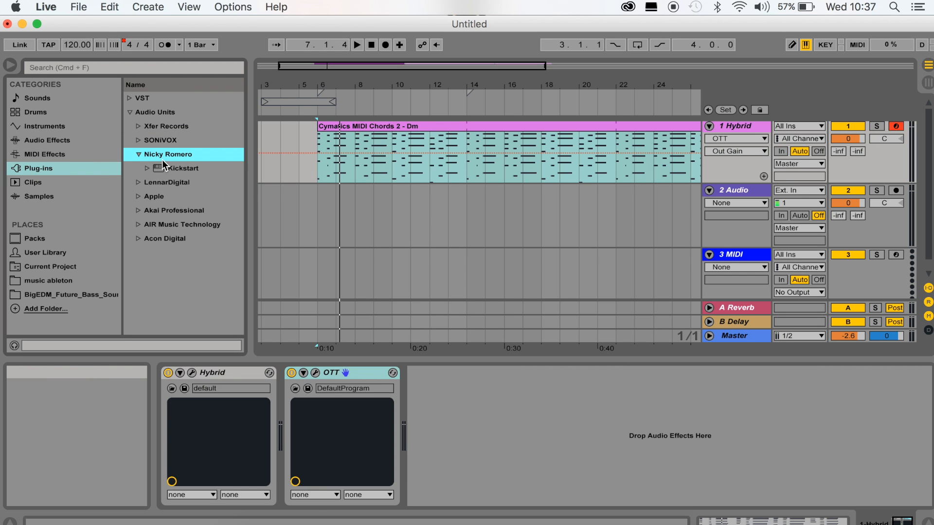
{"action": "double_click", "coordinate": [180, 165]}
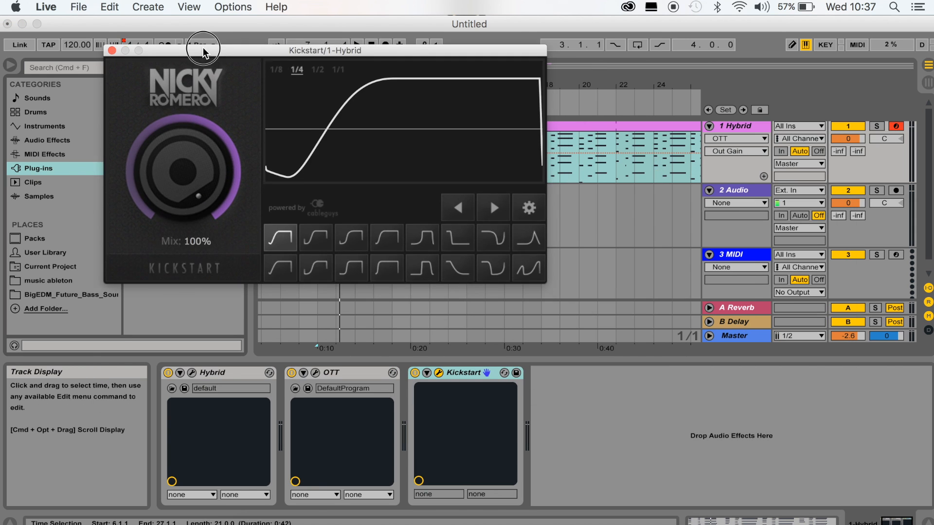
{"action": "left_click_drag", "start_coordinate": [203, 53], "coordinate": [75, 7]}
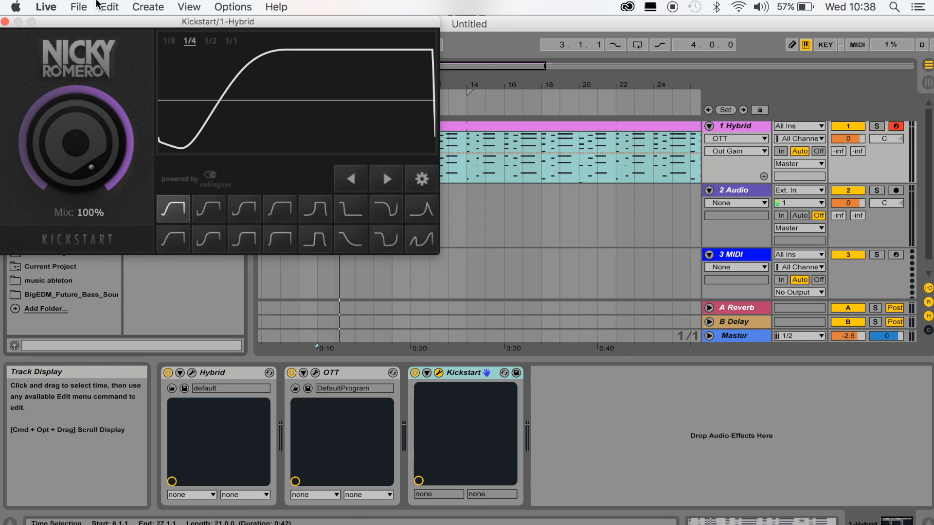
- Play the chords, set Kickstart's mix to 72 % and choose the High Chain curve
{"action": "key", "text": "space"}
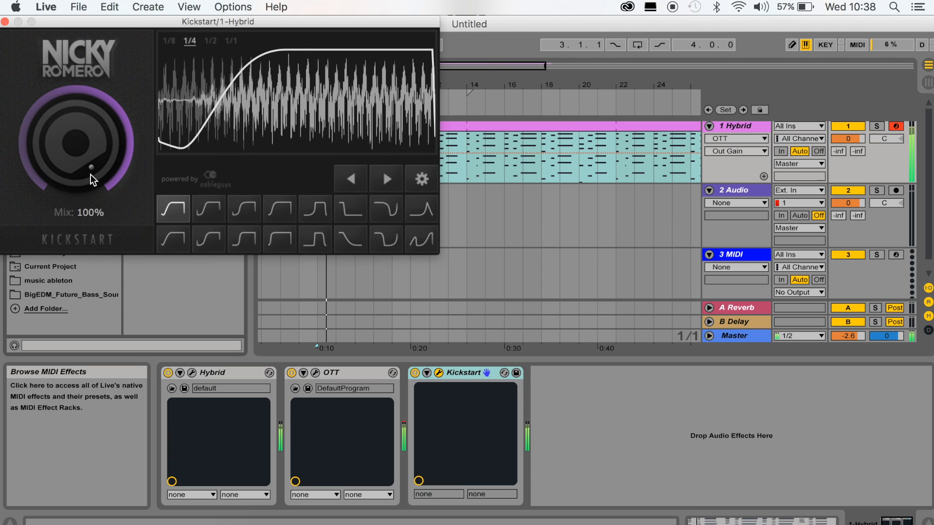
{"action": "left_click_drag", "start_coordinate": [91, 174], "coordinate": [90, 202]}
{"action": "left_click", "coordinate": [271, 216]}
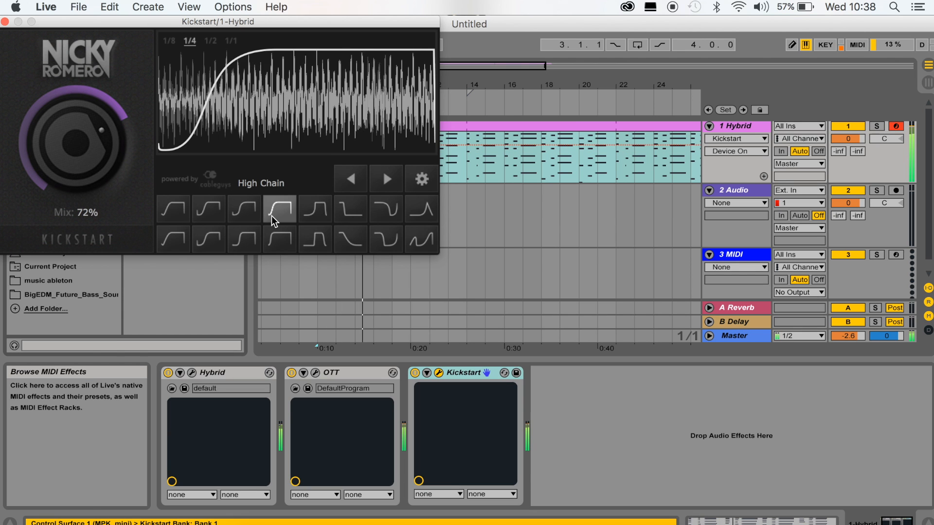
- Switch OTT and Kickstart off and on again during playback to compare the sound, and stop playback
{"action": "left_click", "coordinate": [413, 373]}
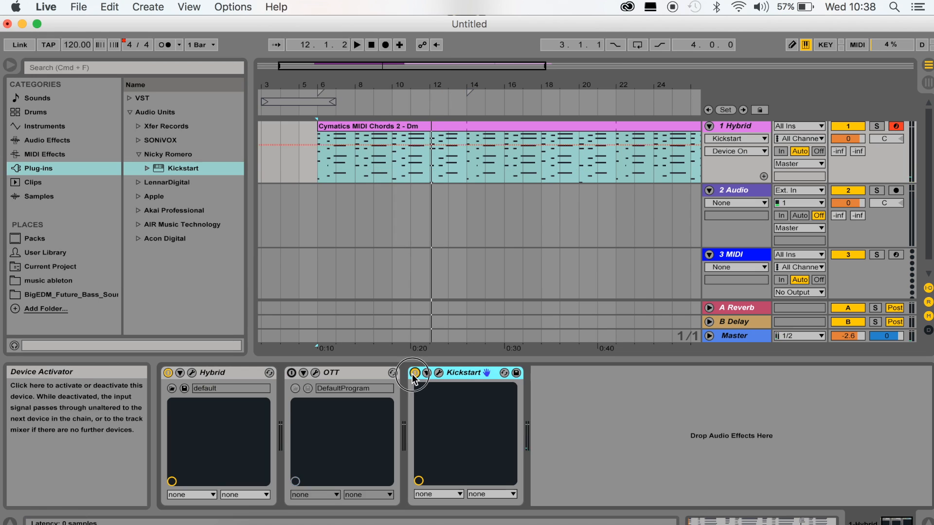
{"action": "left_click", "coordinate": [413, 374]}
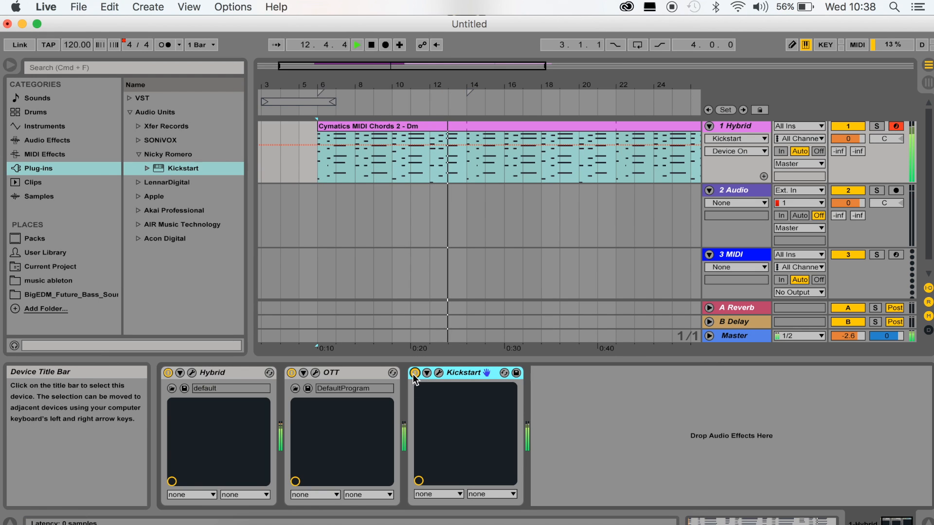
{"action": "key", "text": "space"}
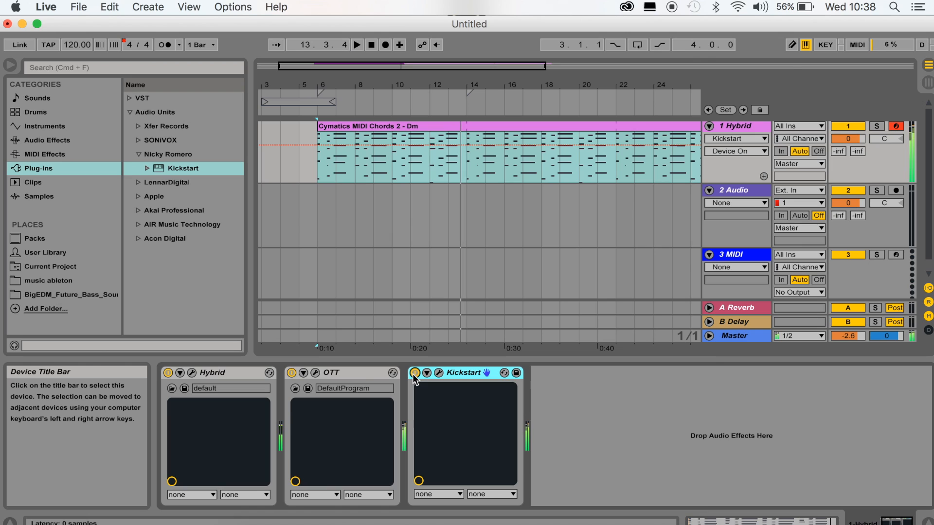